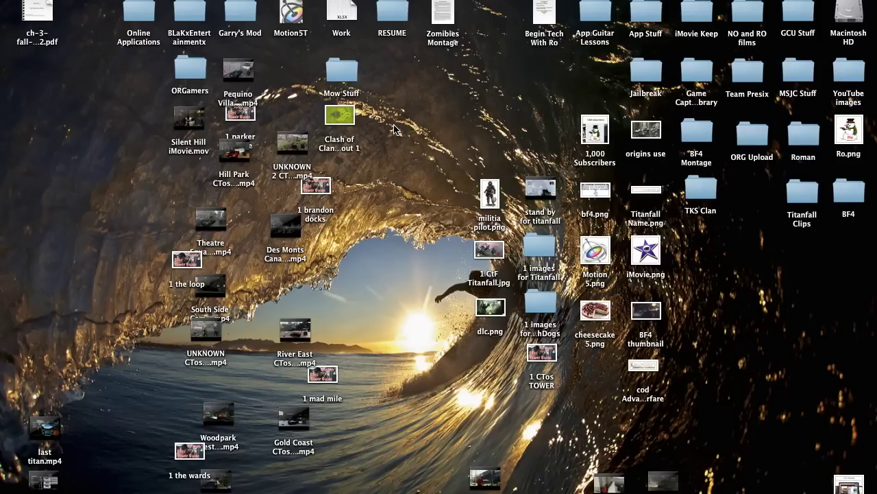
# Switch to iMovie and open the NOandROfilms event in the 2014 library
pyautogui.moveTo(83, 145); pyautogui.dragTo(129, 231)
pyautogui.moveTo(2, 204)
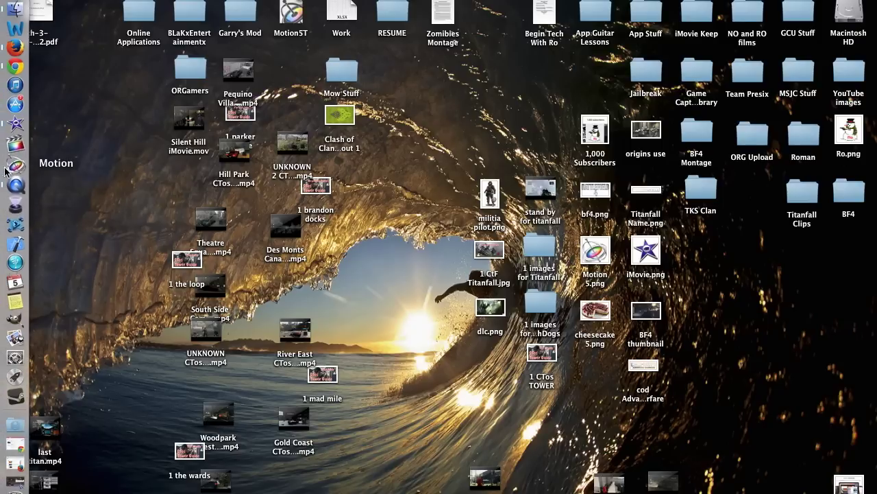
pyautogui.click(3, 130)
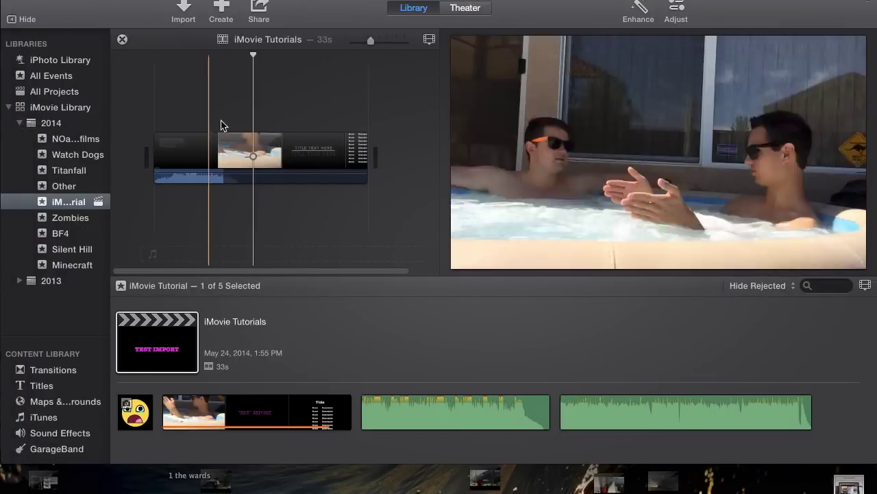
pyautogui.click(63, 141)
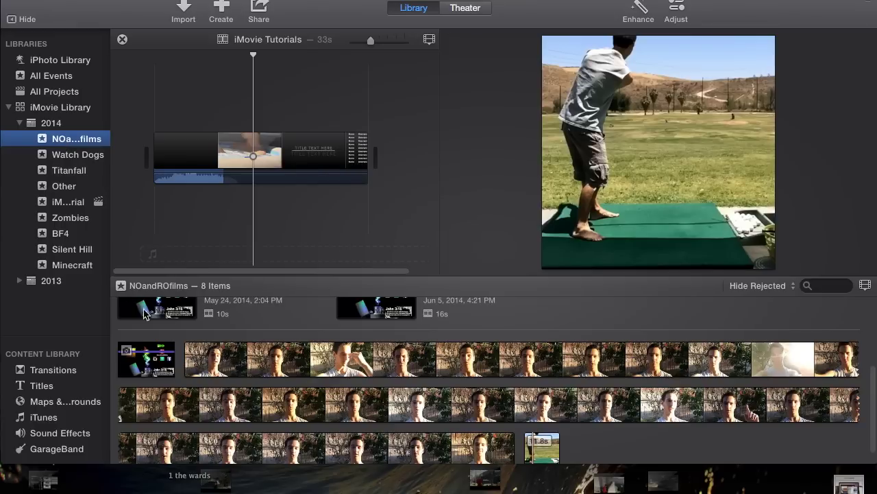
# Look through the projects and video clips stored in the NOandROfilms event
pyautogui.scroll(3, 322, 436)
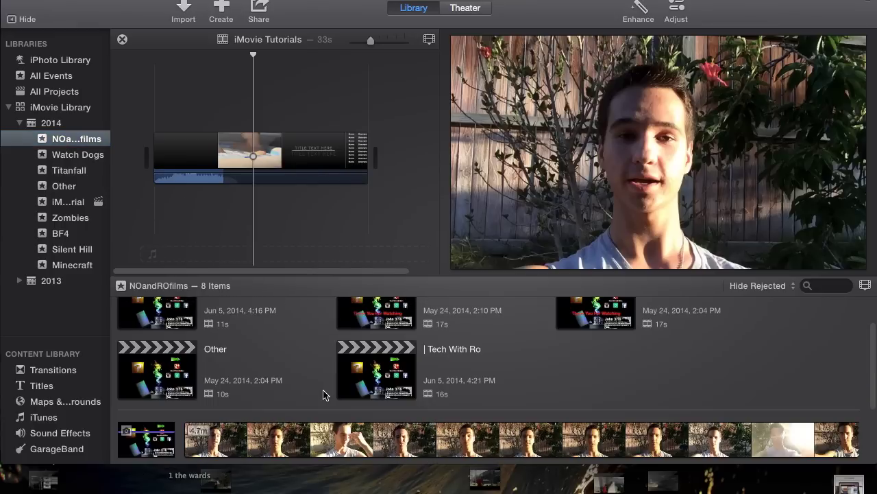
pyautogui.scroll(-3, 323, 392)
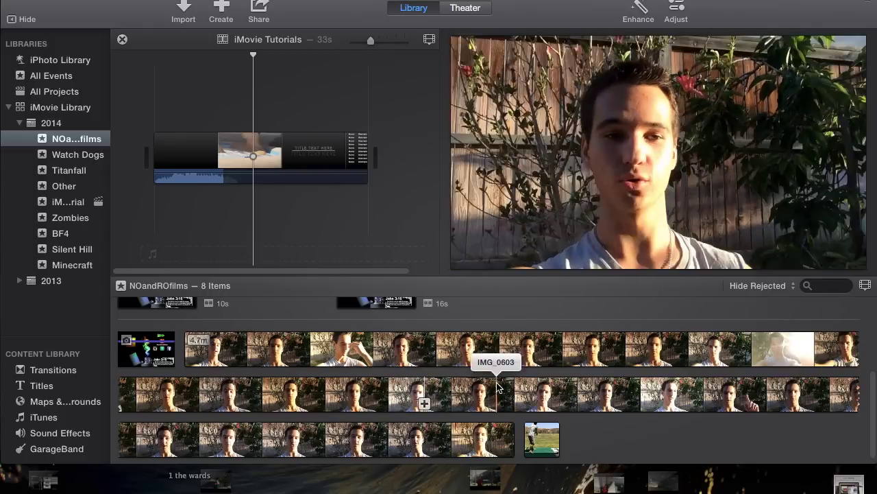
pyautogui.scroll(-1, 507, 377)
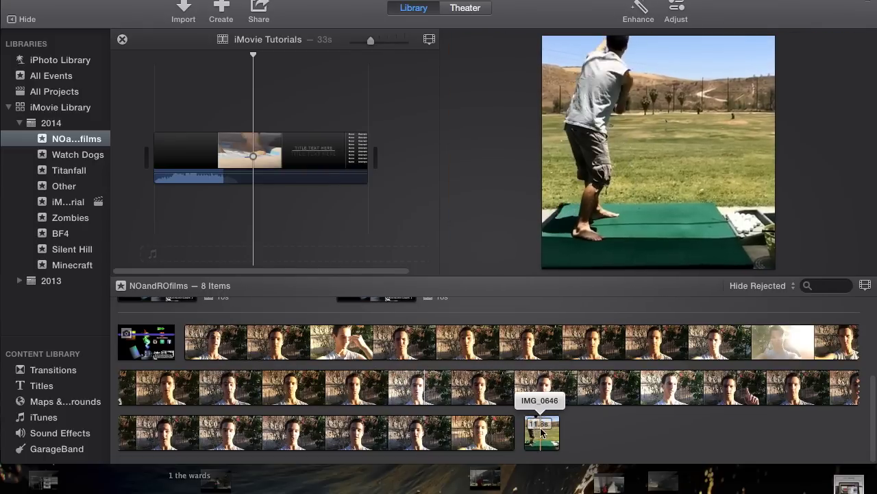
pyautogui.scroll(5, 445, 393)
pyautogui.scroll(-4, 445, 394)
pyautogui.scroll(-2, 313, 385)
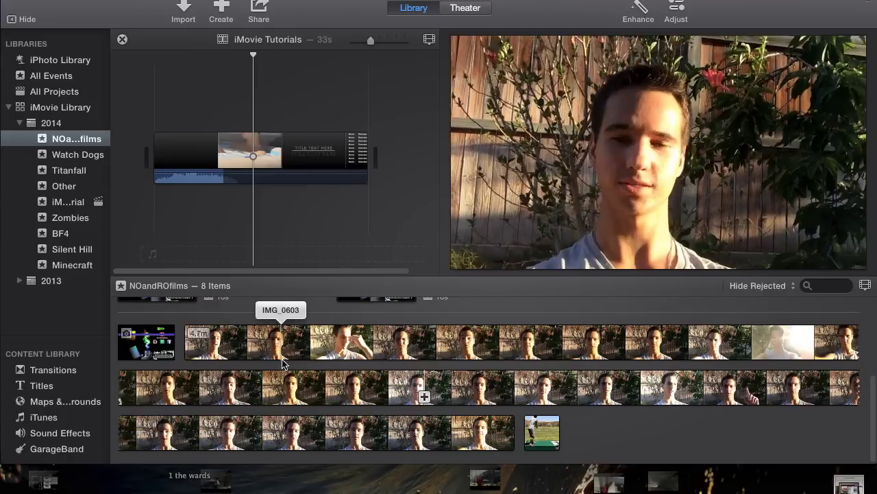
pyautogui.scroll(2, 281, 343)
pyautogui.scroll(5, 194, 339)
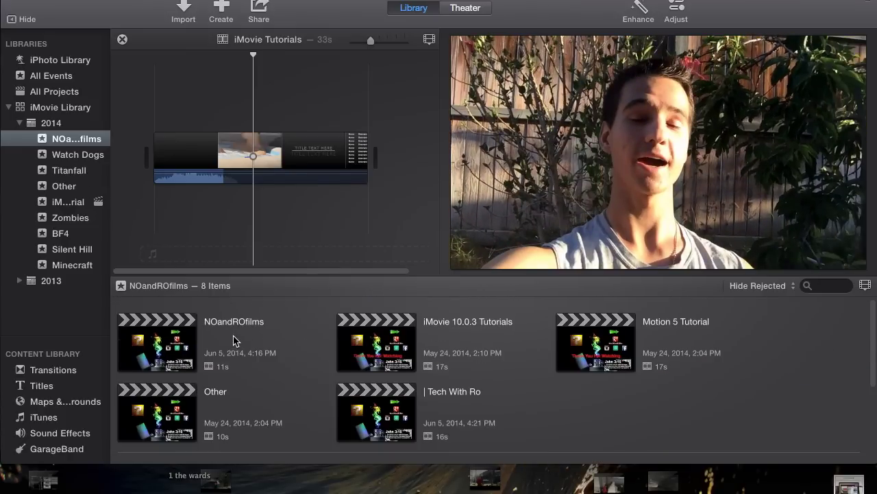
# Open the NOandROfilms project in the timeline and place the playhead around the middle of its main clip
pyautogui.doubleClick(172, 335)
pyautogui.click(251, 89)
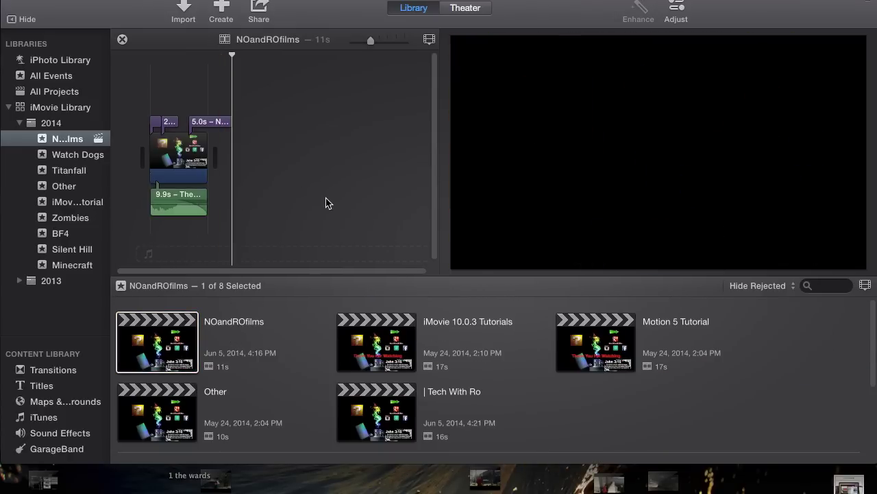
pyautogui.scroll(-4, 328, 314)
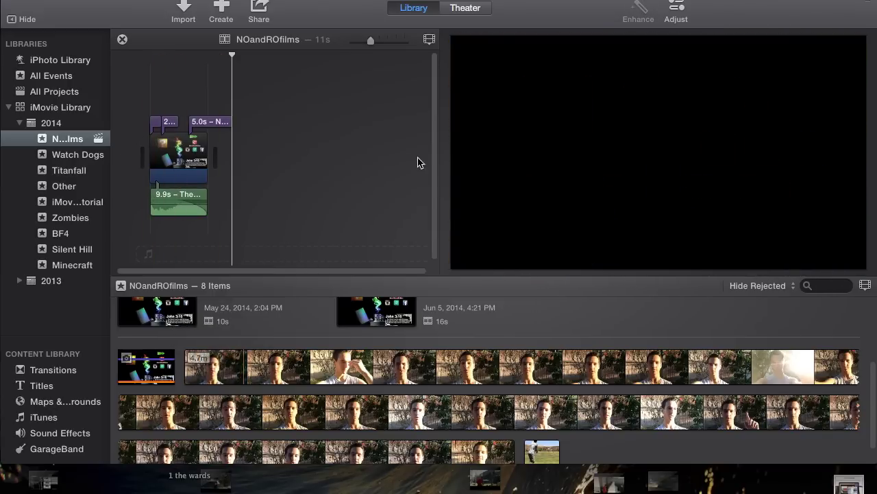
pyautogui.click(183, 94)
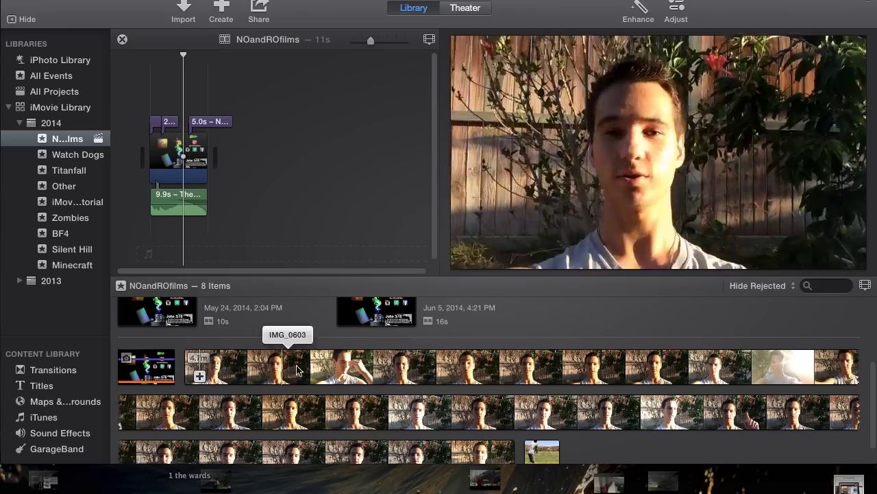
# Try to bring a range from the beginning of clip IMG_0603 to the start of the project timeline
pyautogui.moveTo(207, 367); pyautogui.dragTo(246, 370)
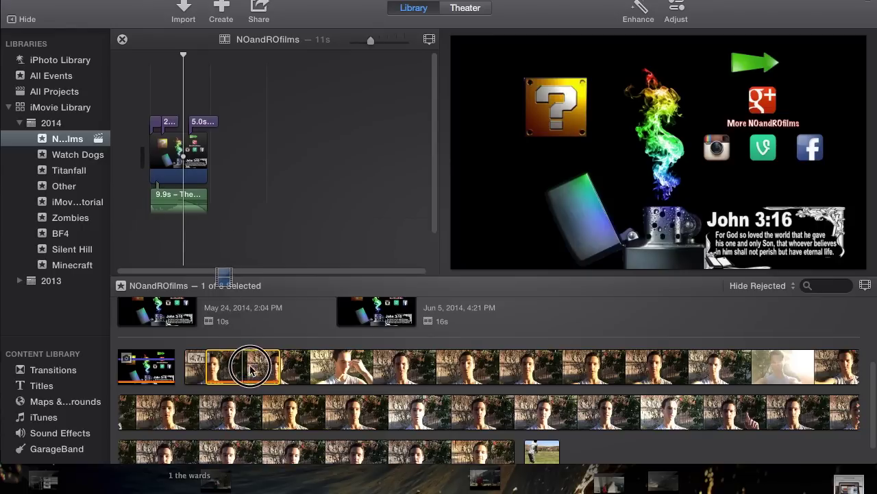
pyautogui.moveTo(246, 370); pyautogui.dragTo(147, 160)
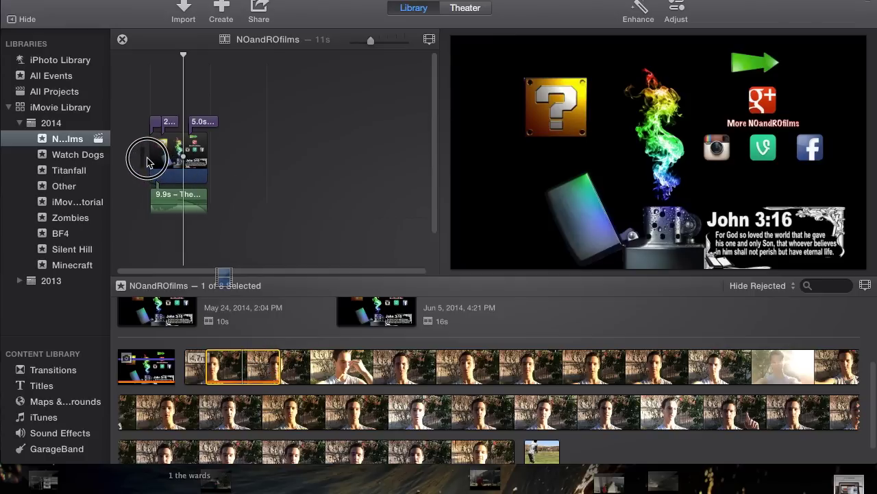
pyautogui.moveTo(147, 161); pyautogui.dragTo(257, 367)
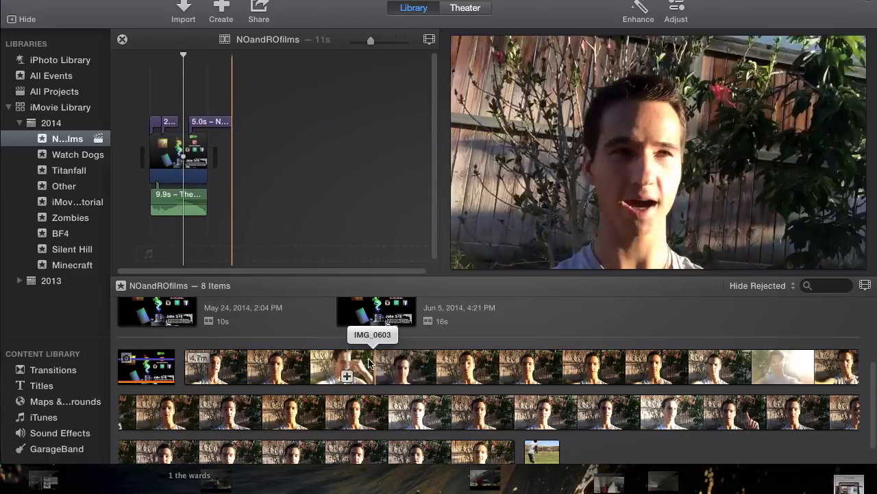
# Move the playhead to the end of the project and clear the selection of clip IMG_0603
pyautogui.moveTo(403, 365); pyautogui.dragTo(355, 366)
pyautogui.click(241, 152)
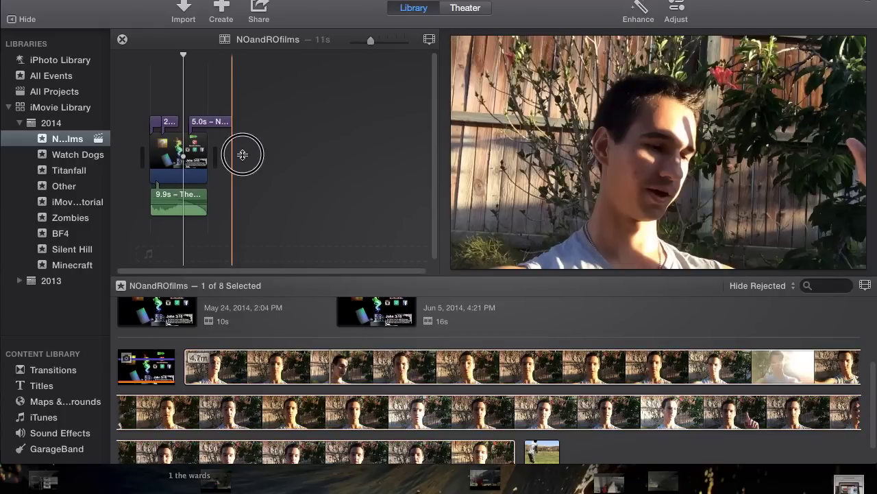
pyautogui.click(587, 441)
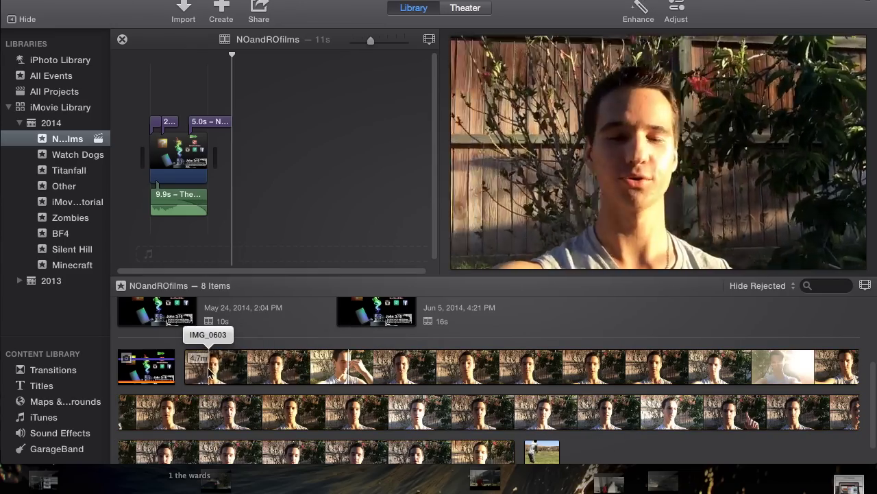
# Mark a range near the start of clip IMG_0603, then replace it with a selection further along the footage
pyautogui.scroll(-2, 261, 376)
pyautogui.moveTo(199, 341); pyautogui.dragTo(292, 343)
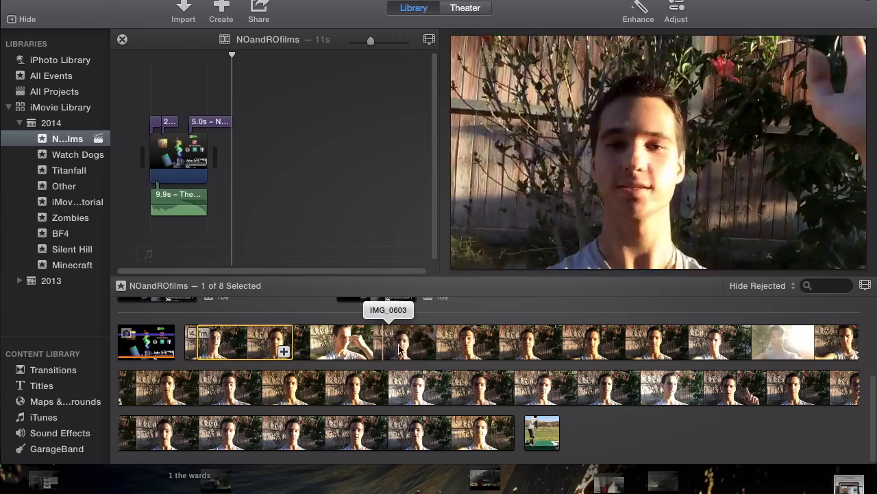
pyautogui.click(336, 343)
pyautogui.click(627, 341)
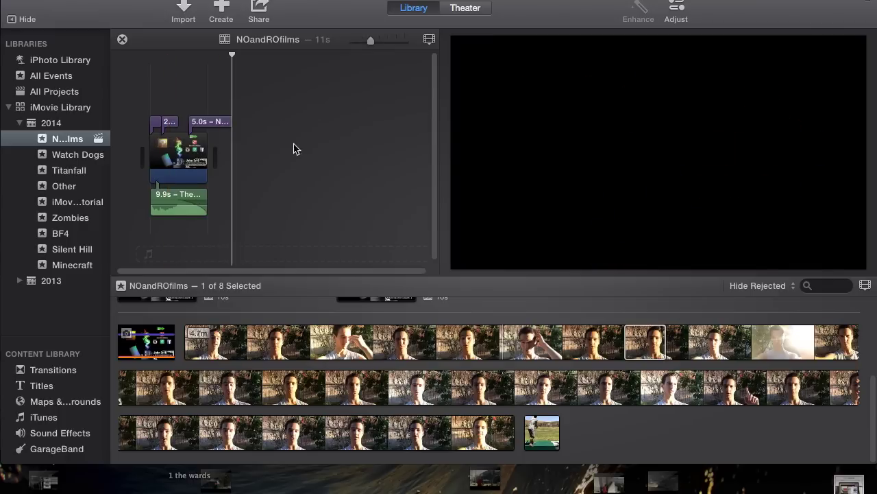
# Preview clip IMG_0603 from its opening section
pyautogui.click(237, 348)
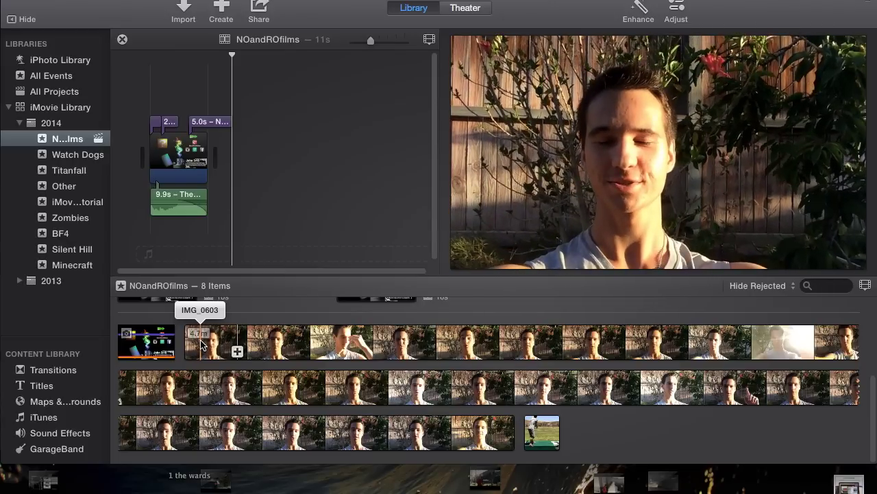
pyautogui.press('space')
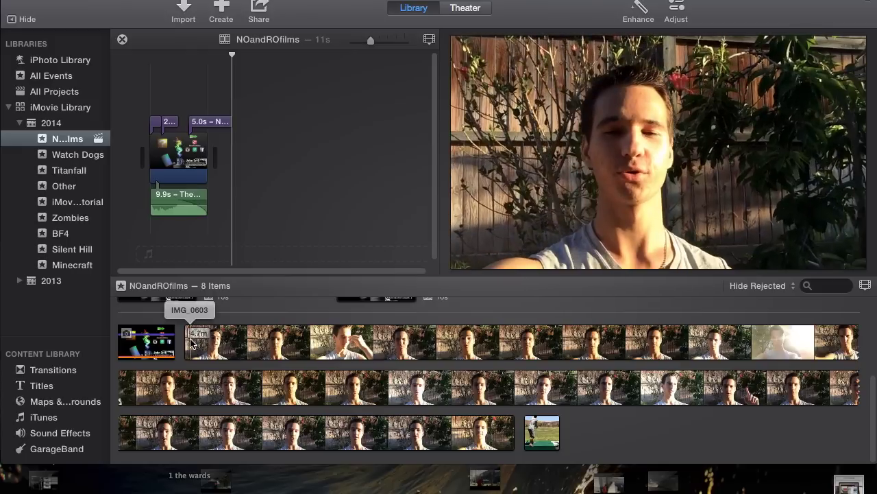
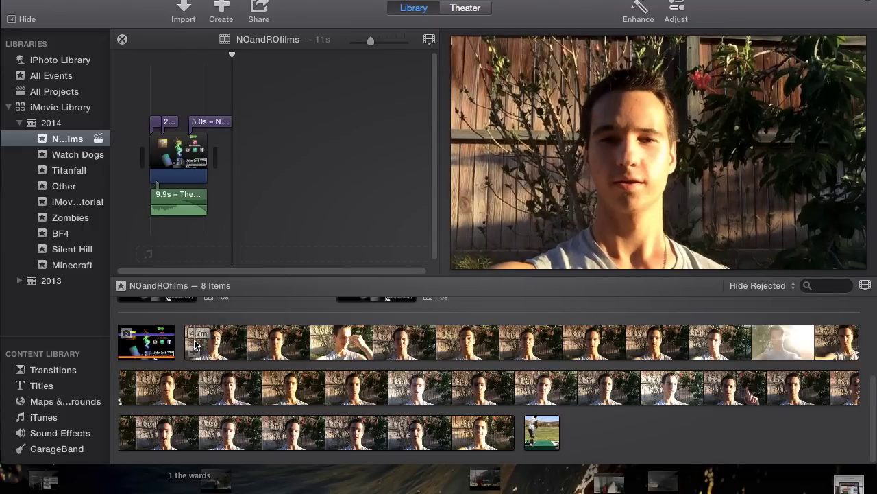
# Select clip IMG_0603 in the footage browser and adjust the computer's sound volume for previewing
pyautogui.press('XF86AudioRaiseVolume')
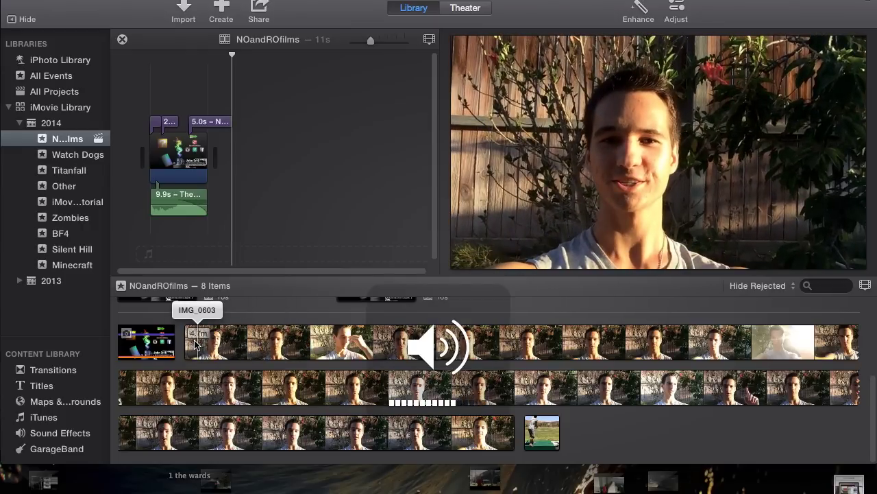
pyautogui.click(243, 343)
pyautogui.press('XF86AudioRaiseVolume')
pyautogui.press('XF86AudioRaiseVolume')
pyautogui.press('XF86AudioRaiseVolume')
pyautogui.press('XF86AudioRaiseVolume')
pyautogui.press('XF86AudioRaiseVolume')
pyautogui.press('XF86AudioLowerVolume')
pyautogui.press('XF86AudioLowerVolume')
pyautogui.press('XF86AudioLowerVolume')
pyautogui.press('XF86AudioLowerVolume')
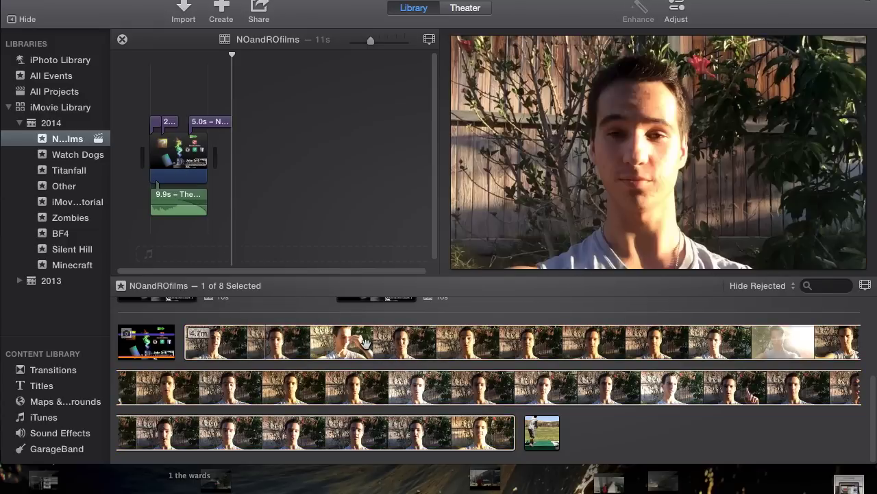
# Raise the volume of clip IMG_0603 to 400% and close the adjustment controls
pyautogui.click(677, 11)
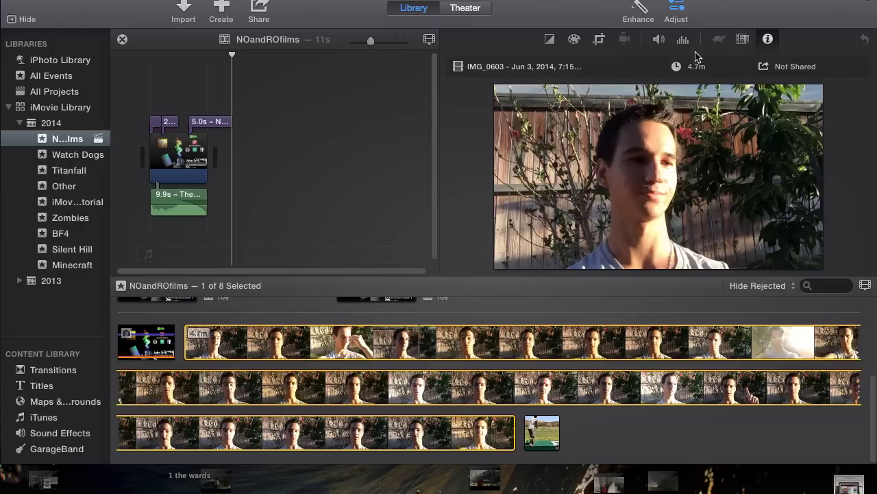
pyautogui.click(661, 40)
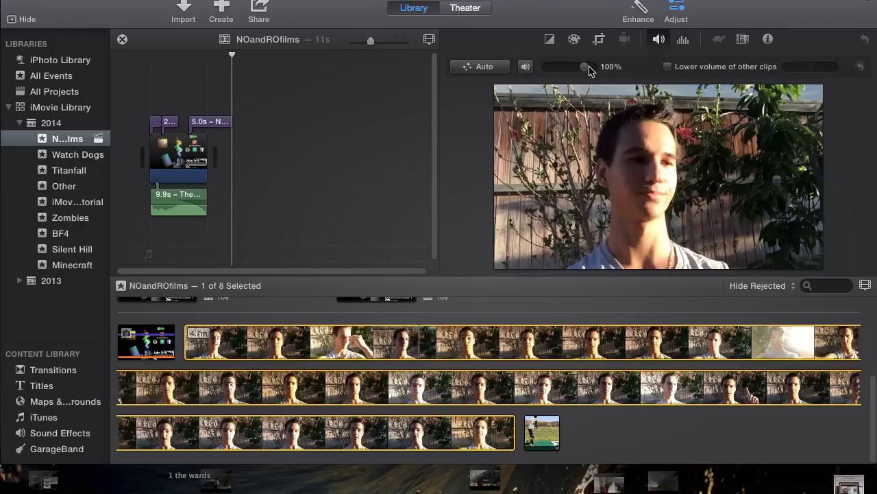
pyautogui.click(676, 12)
pyautogui.click(677, 13)
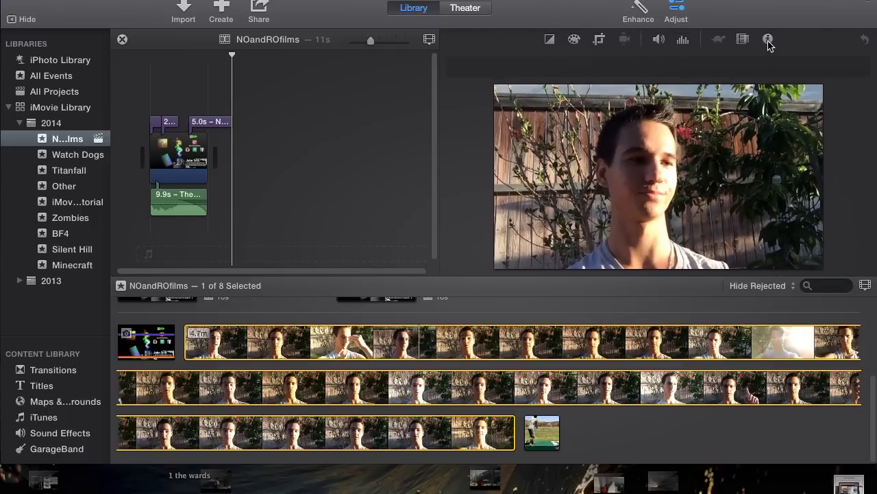
pyautogui.click(768, 40)
pyautogui.click(658, 42)
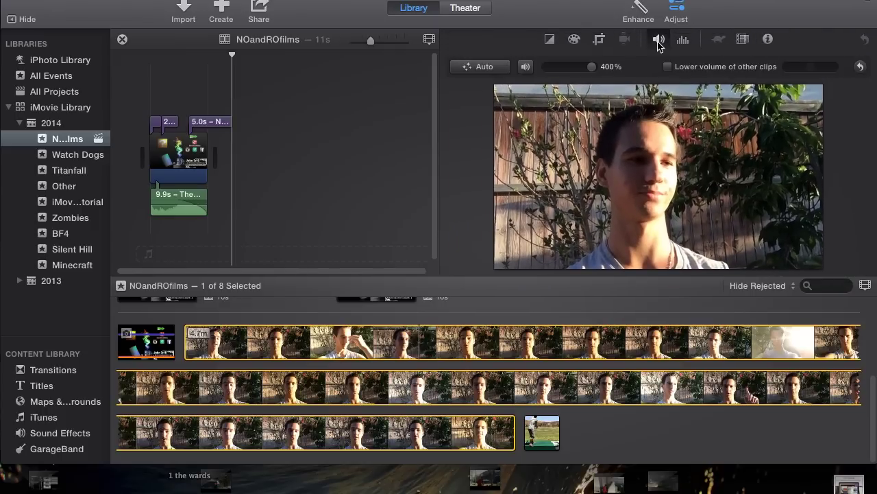
pyautogui.click(602, 69)
pyautogui.click(663, 16)
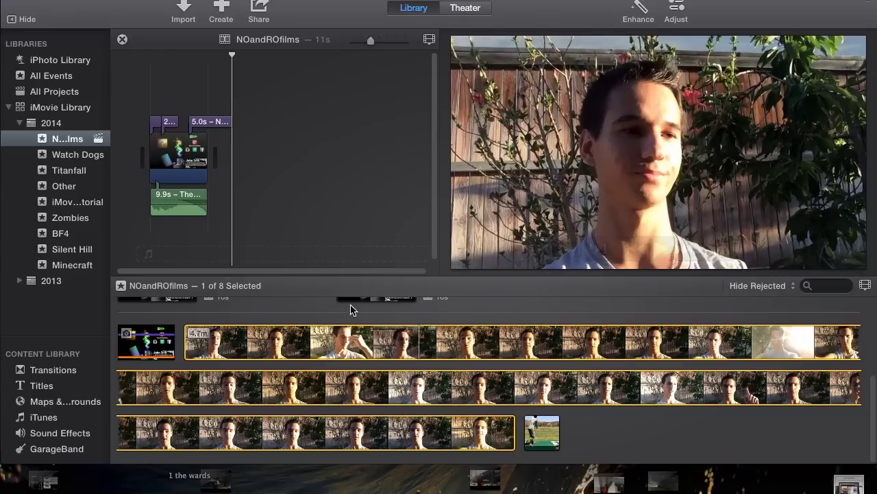
# Mark a range of clip IMG_0603 starting near its beginning and place it at the start of the project timeline
pyautogui.click(638, 430)
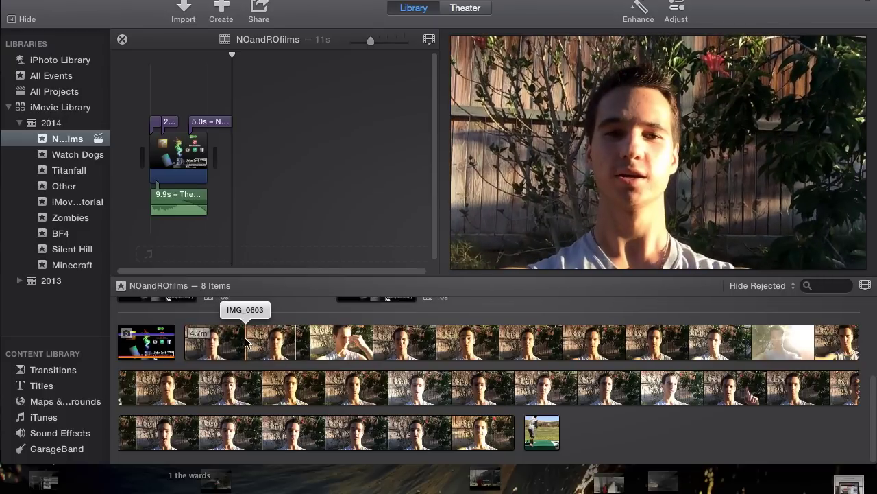
pyautogui.press('space')
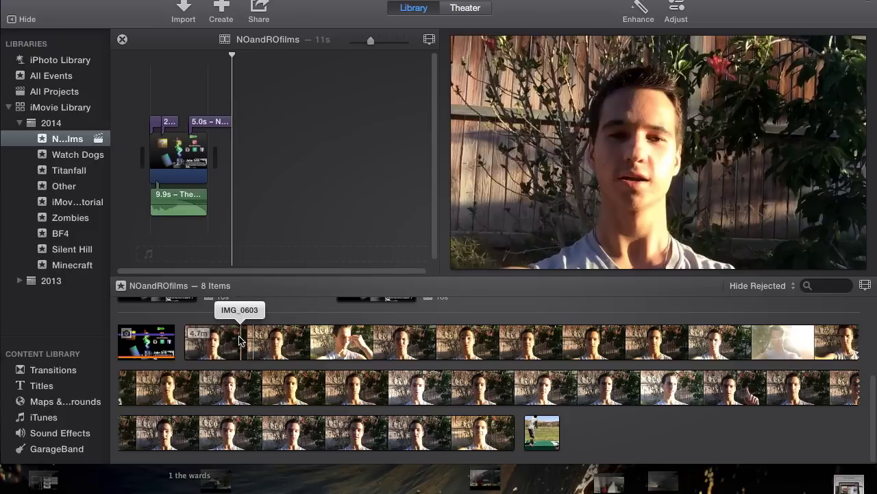
pyautogui.press('space')
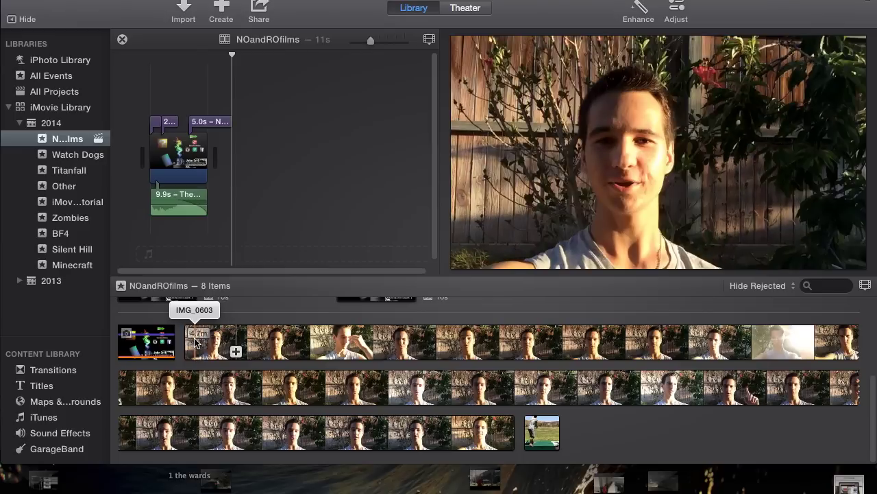
pyautogui.press('space')
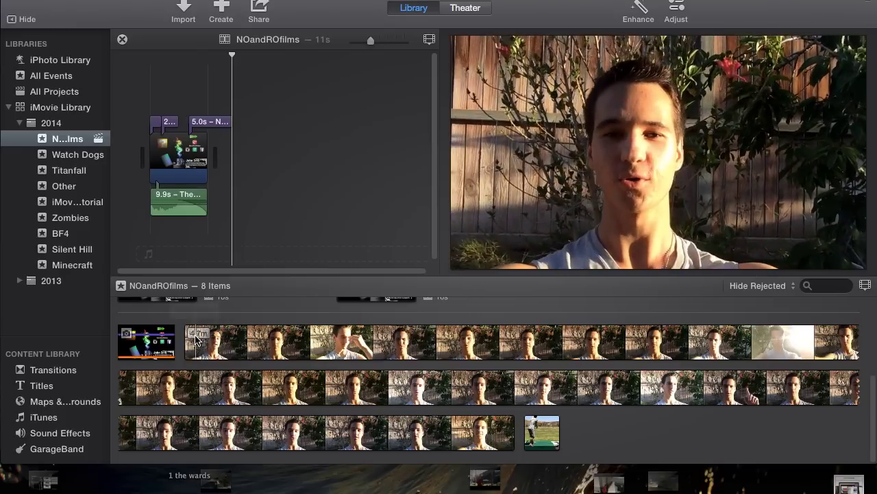
pyautogui.click(196, 340)
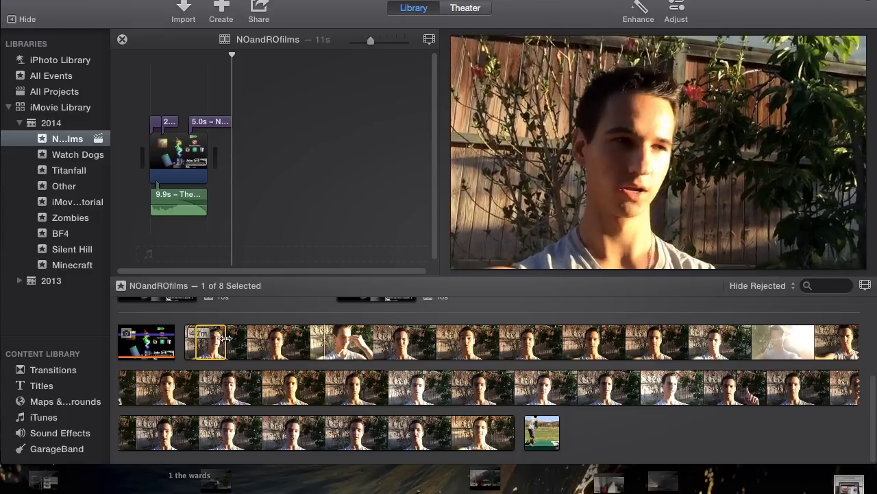
pyautogui.moveTo(226, 338); pyautogui.dragTo(141, 145)
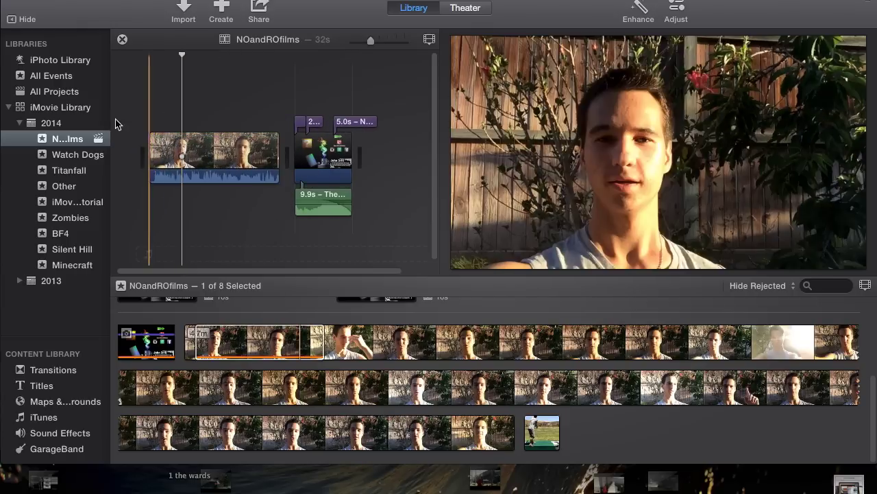
# Preview the inserted footage and move the 5.0 s NOandROfilms title over the beginning of the first timeline clip
pyautogui.press('space')
pyautogui.press('space')
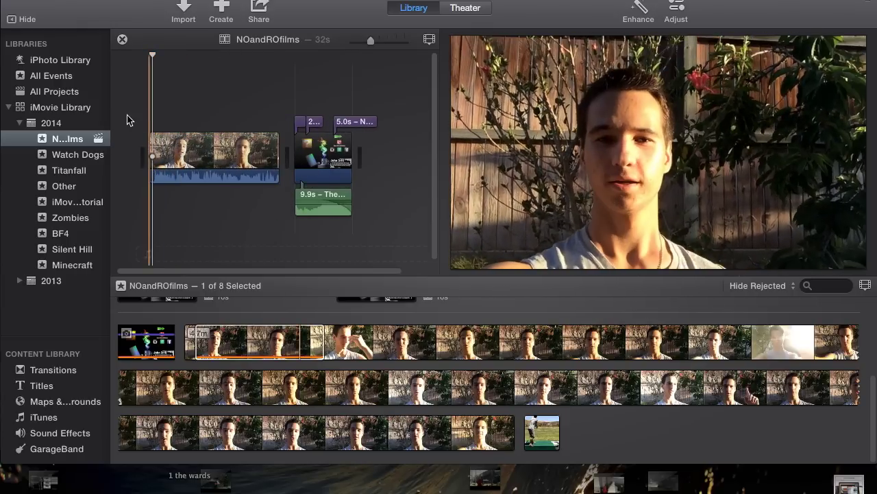
pyautogui.press('space')
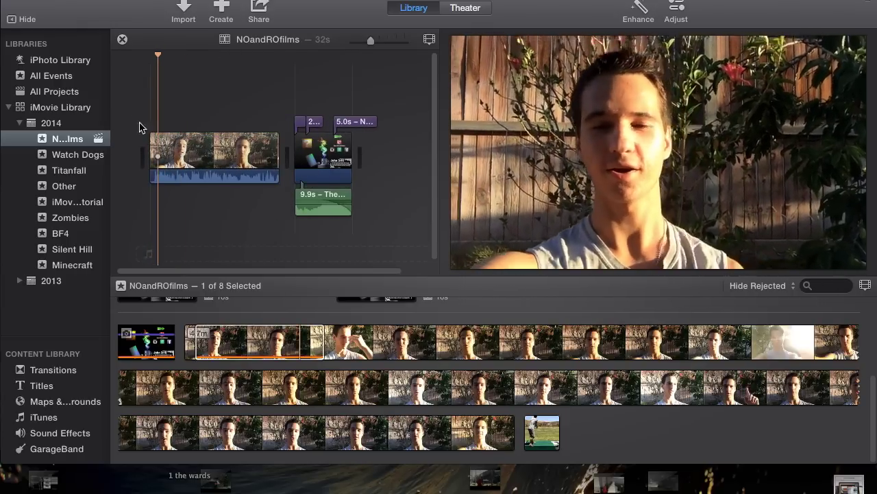
pyautogui.click(273, 132)
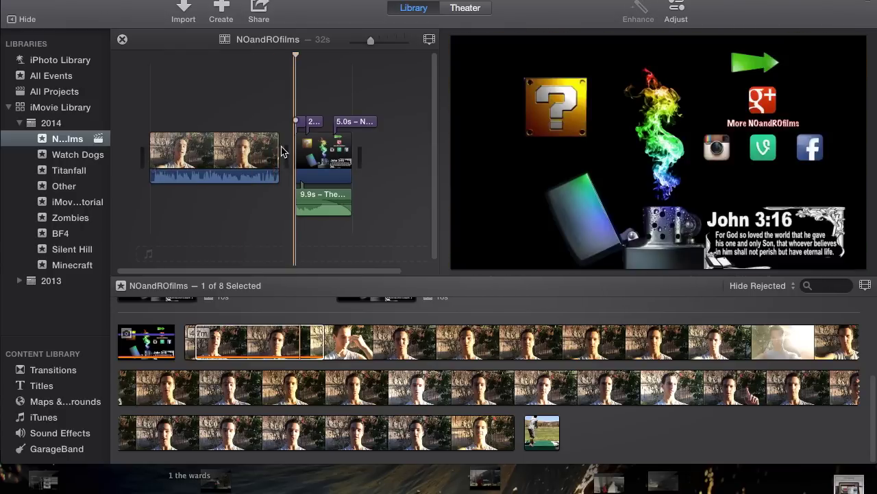
pyautogui.moveTo(344, 122); pyautogui.dragTo(157, 121)
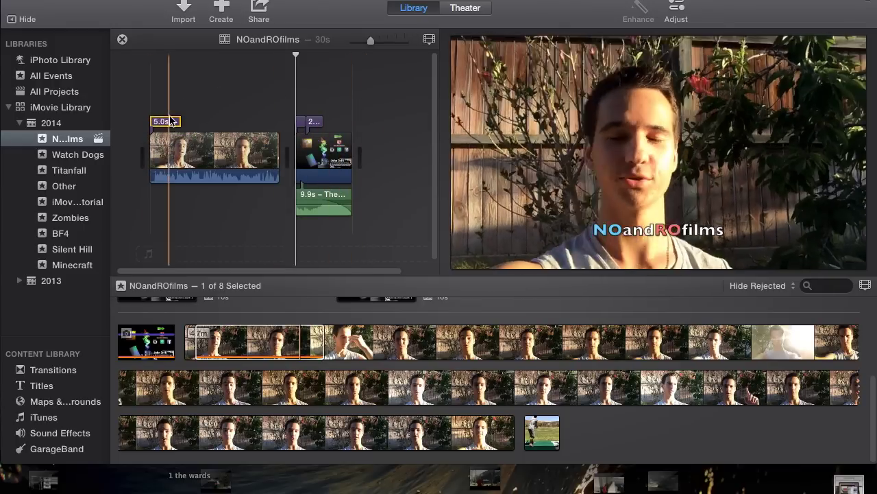
pyautogui.press('space')
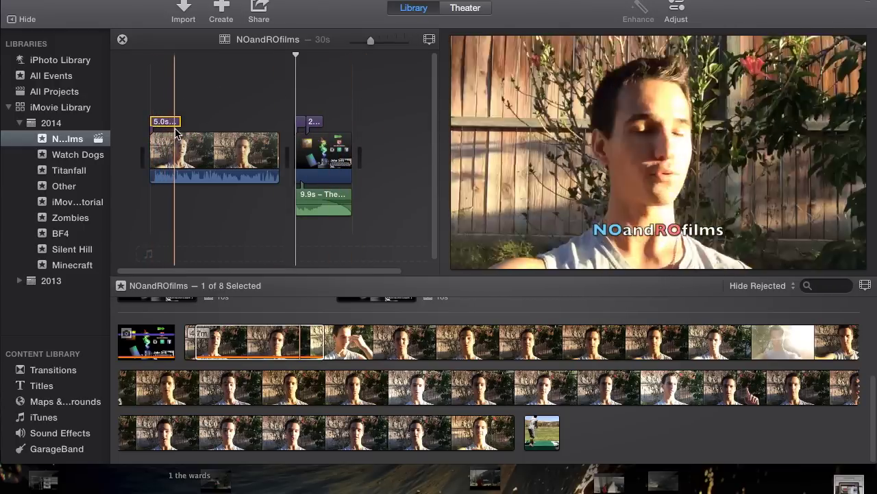
pyautogui.click(190, 87)
pyautogui.click(223, 92)
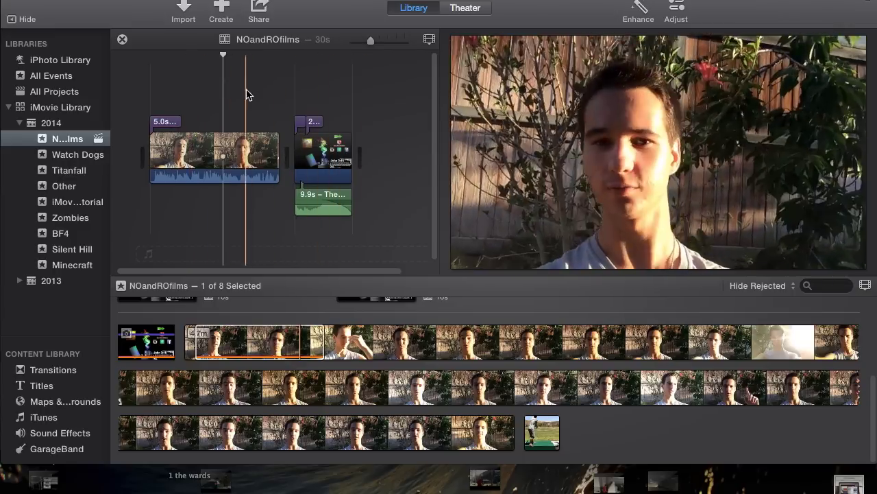
pyautogui.click(246, 99)
# Mark a new range of clip IMG_0603 starting shortly after the already used section, where the hand is raised
pyautogui.click(264, 338)
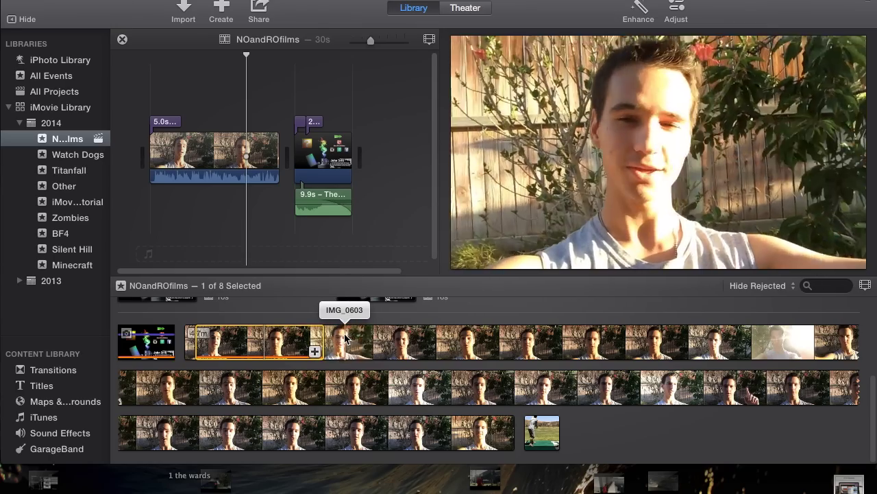
pyautogui.click(344, 339)
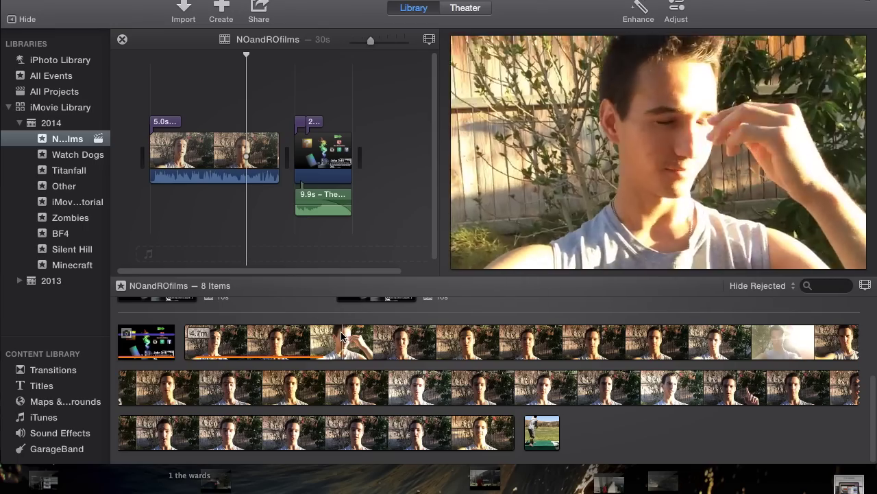
pyautogui.press('space')
pyautogui.press('space')
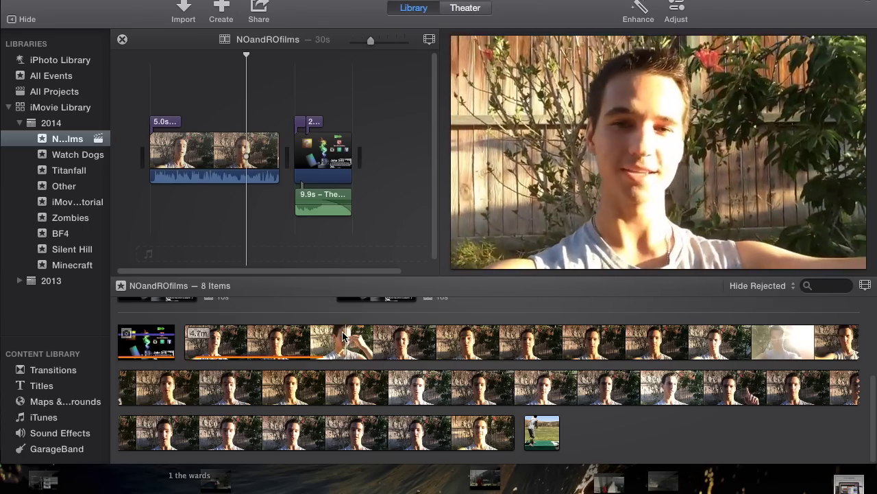
pyautogui.moveTo(344, 336); pyautogui.dragTo(374, 334)
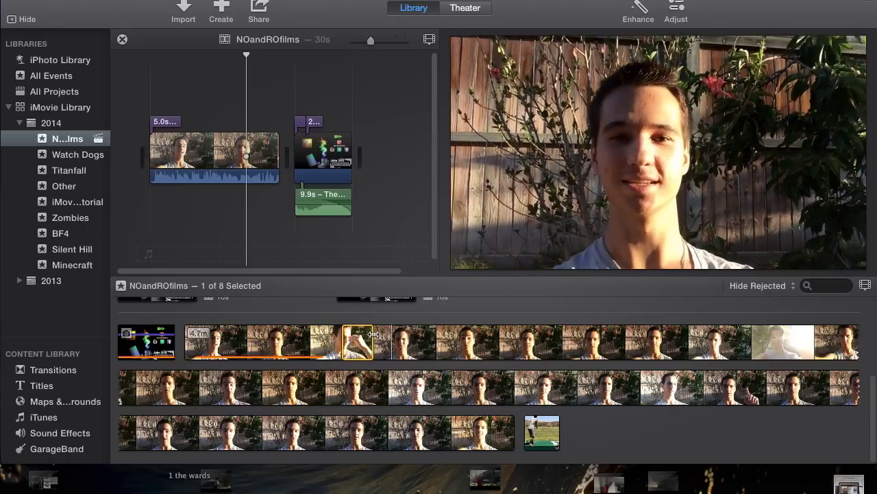
pyautogui.press('XF86AudioRaiseVolume')
pyautogui.press('XF86AudioRaiseVolume')
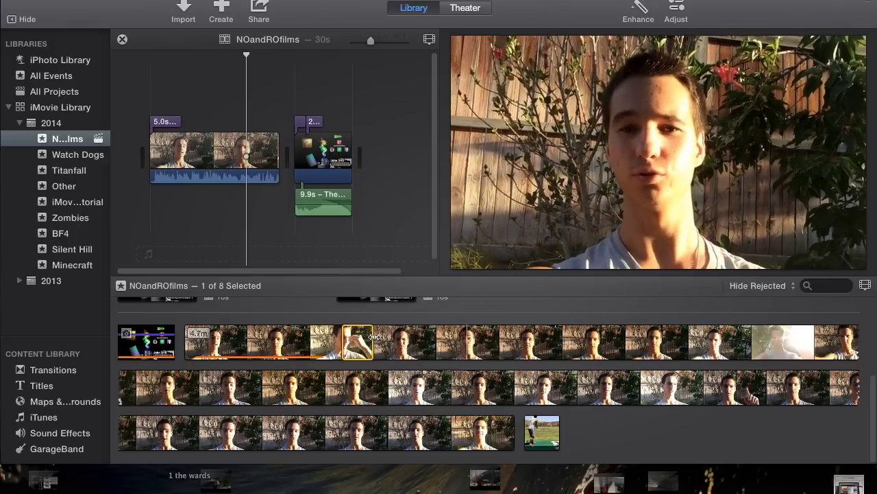
# Extend the marked range of clip IMG_0603 and fine-tune its end point while previewing the footage
pyautogui.moveTo(373, 337); pyautogui.dragTo(461, 338)
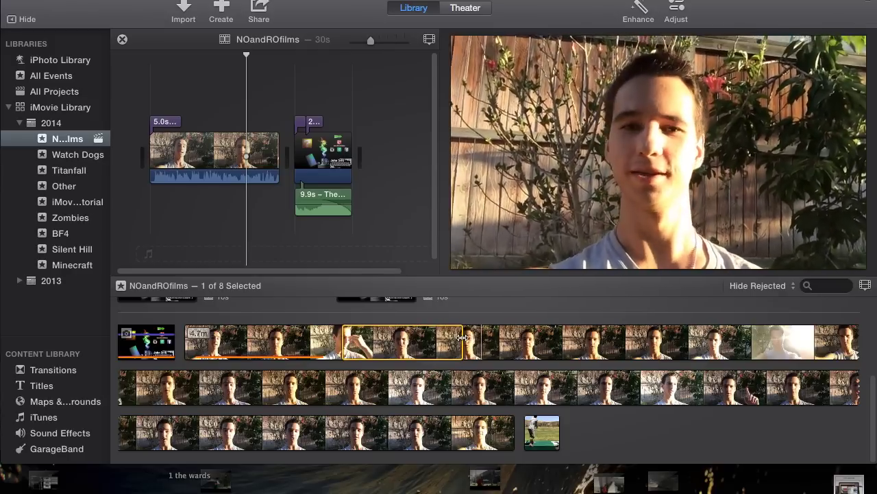
pyautogui.moveTo(468, 337); pyautogui.dragTo(458, 338)
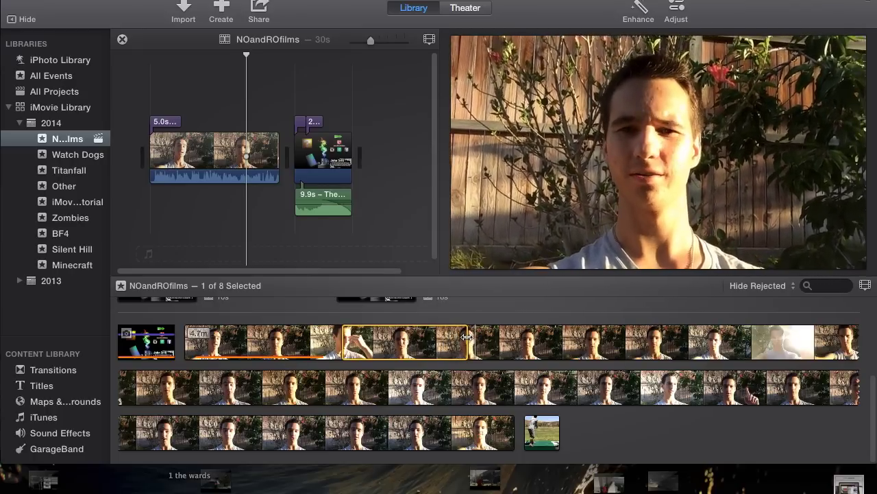
pyautogui.moveTo(451, 337); pyautogui.dragTo(447, 336)
pyautogui.press('space')
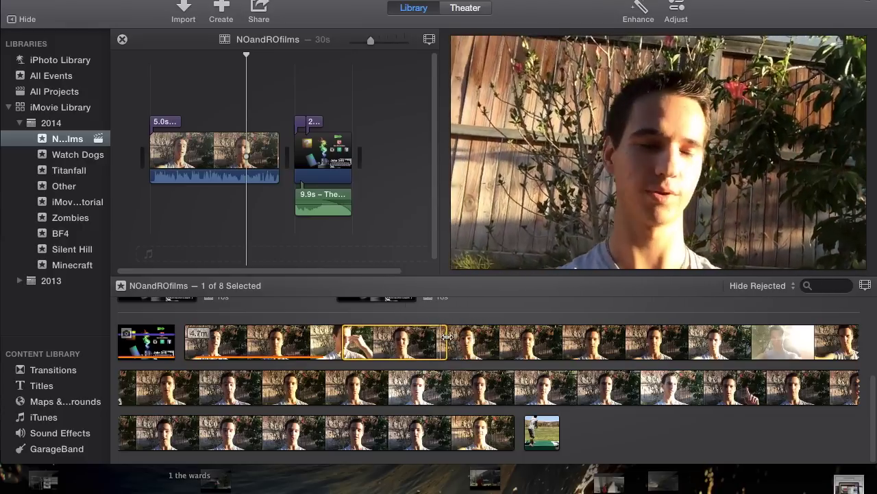
pyautogui.moveTo(446, 336); pyautogui.dragTo(448, 336)
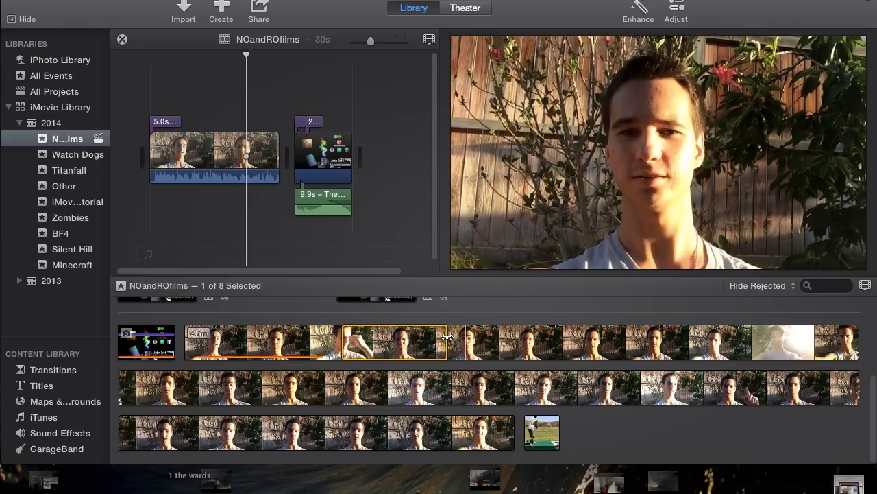
pyautogui.moveTo(447, 337); pyautogui.dragTo(467, 337)
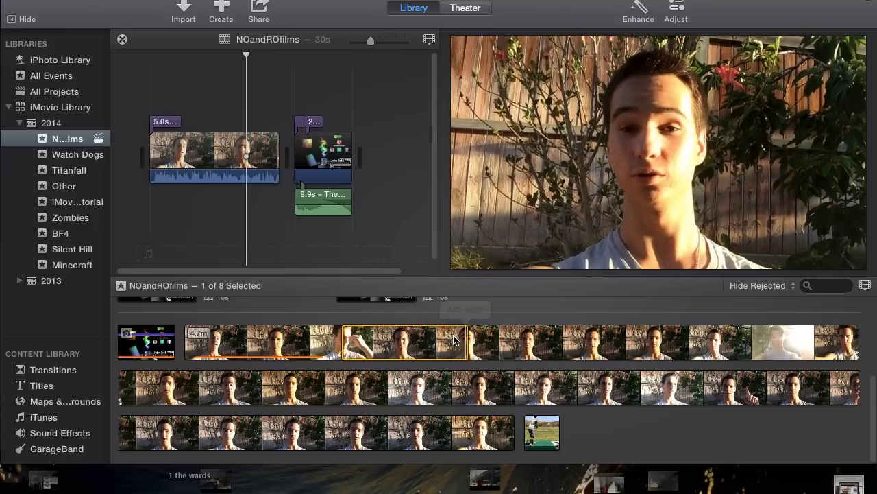
# Insert the marked range between the first timeline clip and the logo clip, then play it from its beginning
pyautogui.moveTo(453, 339); pyautogui.dragTo(284, 144)
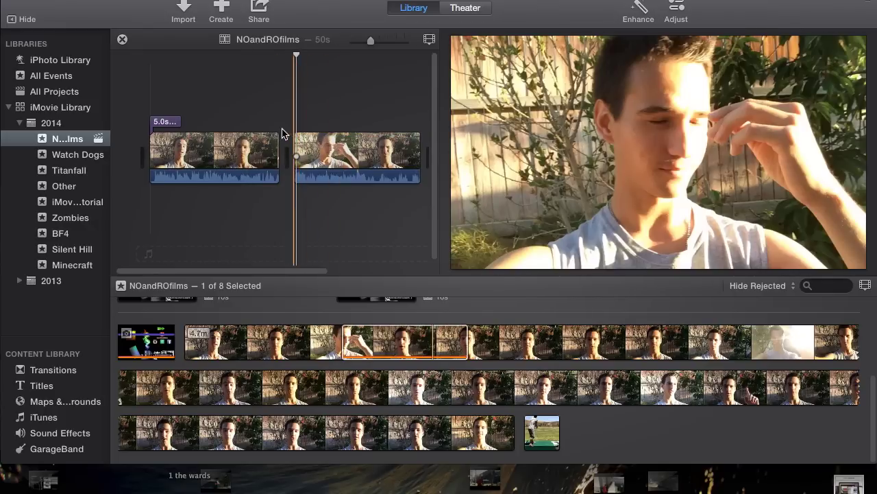
pyautogui.press('space')
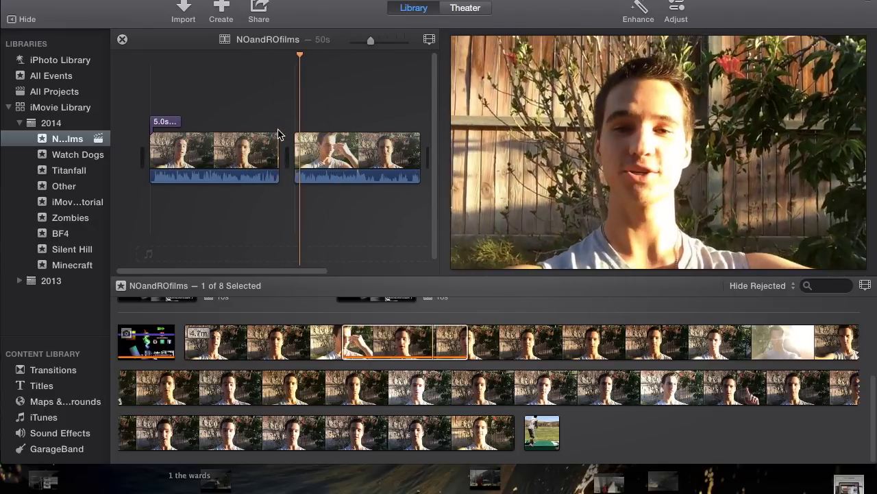
pyautogui.moveTo(302, 274); pyautogui.dragTo(417, 274)
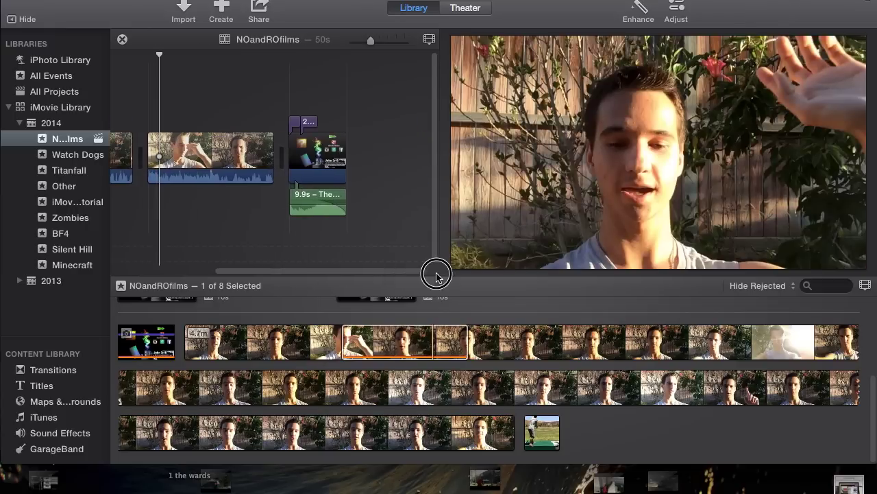
# Clear the footage selection and select the first and second IMG_0603 clips in the timeline in turn
pyautogui.click(492, 351)
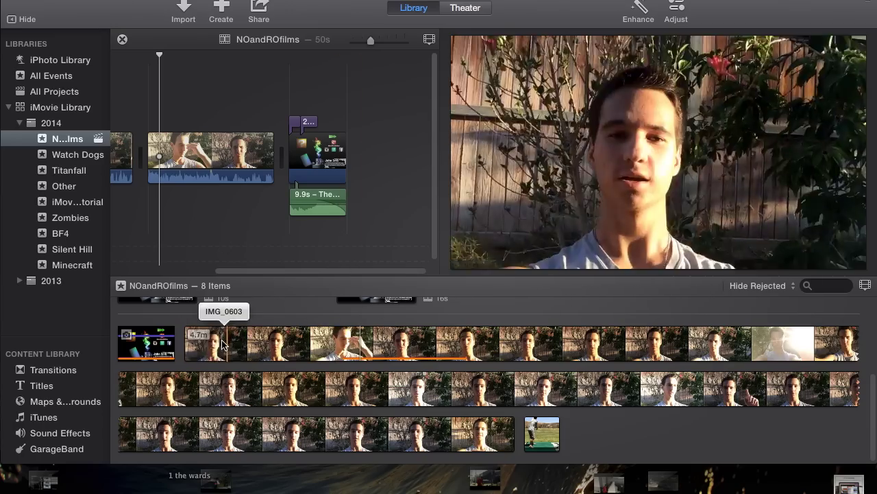
pyautogui.moveTo(130, 147); pyautogui.dragTo(151, 147)
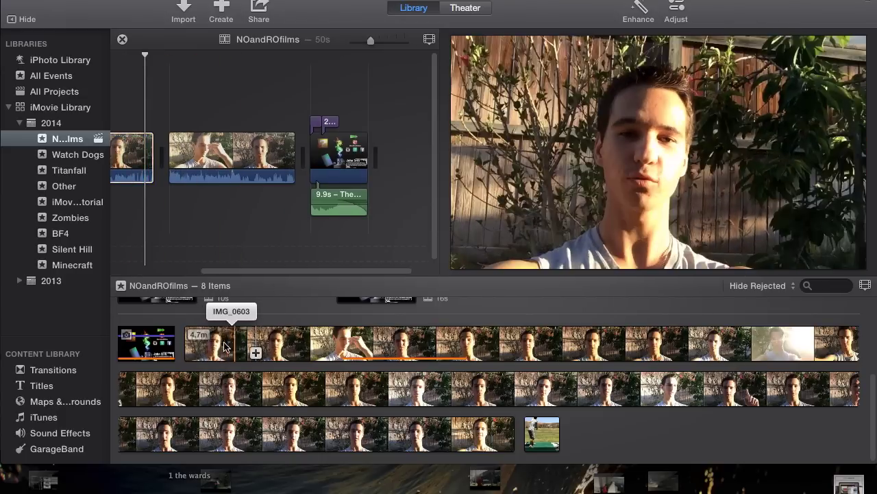
pyautogui.click(249, 163)
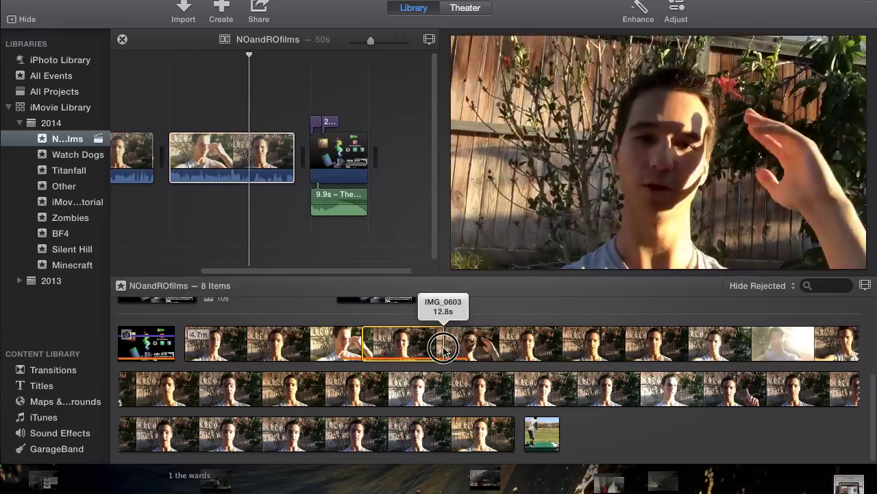
# Preview the opening of clip IMG_0603 in the footage and the middle of its second portion in the timeline
pyautogui.click(206, 342)
pyautogui.click(278, 340)
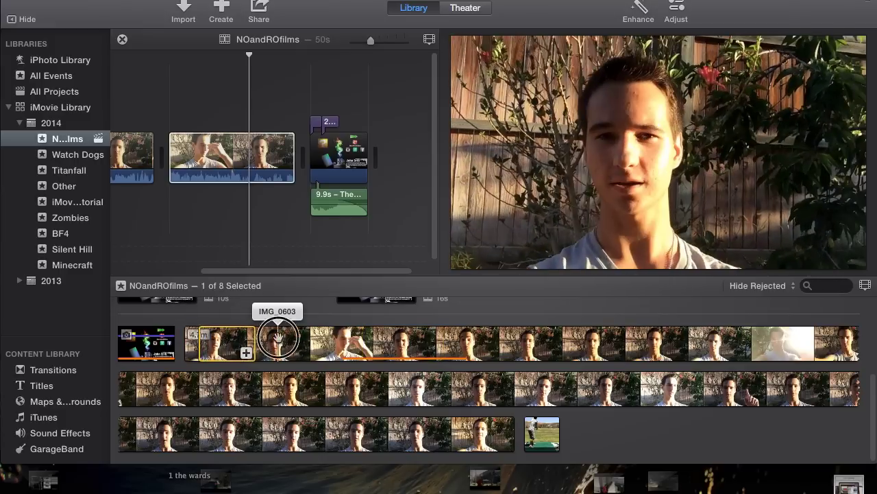
pyautogui.click(232, 157)
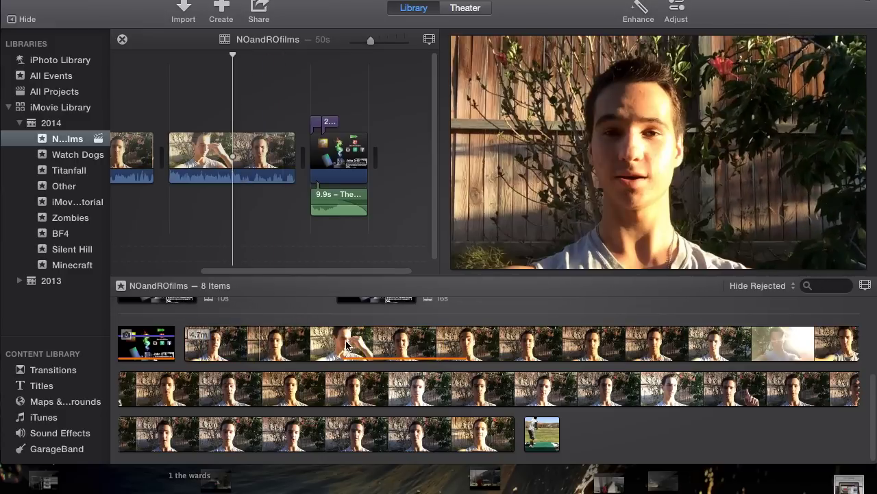
pyautogui.click(270, 103)
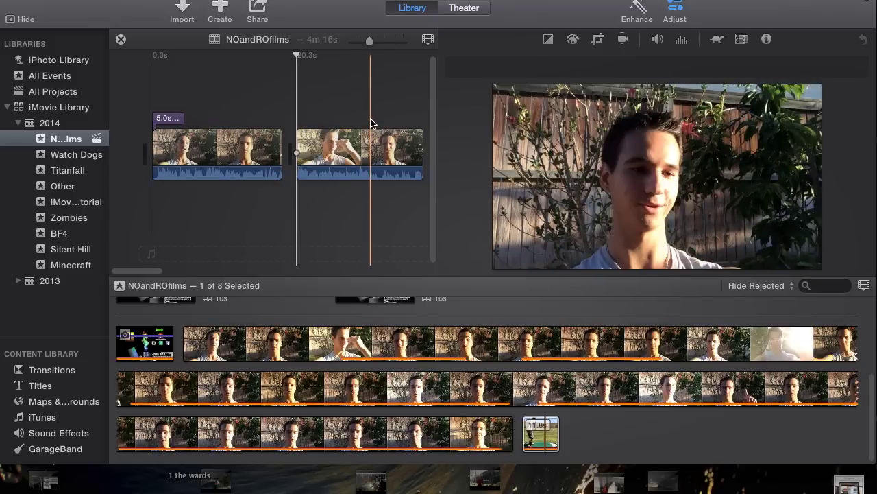
# Review the first clips of the assembled timeline and compare them with the used portions of the IMG_0603 footage
pyautogui.moveTo(157, 272); pyautogui.dragTo(172, 256)
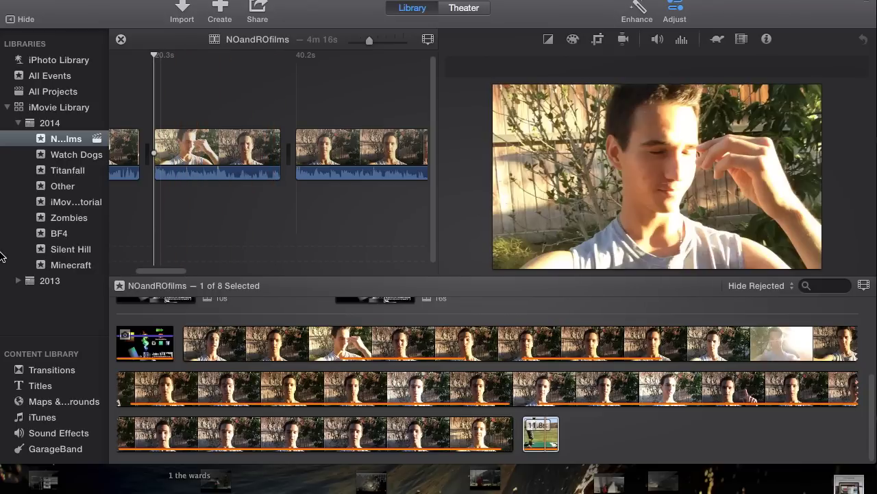
pyautogui.moveTo(172, 275); pyautogui.dragTo(117, 268)
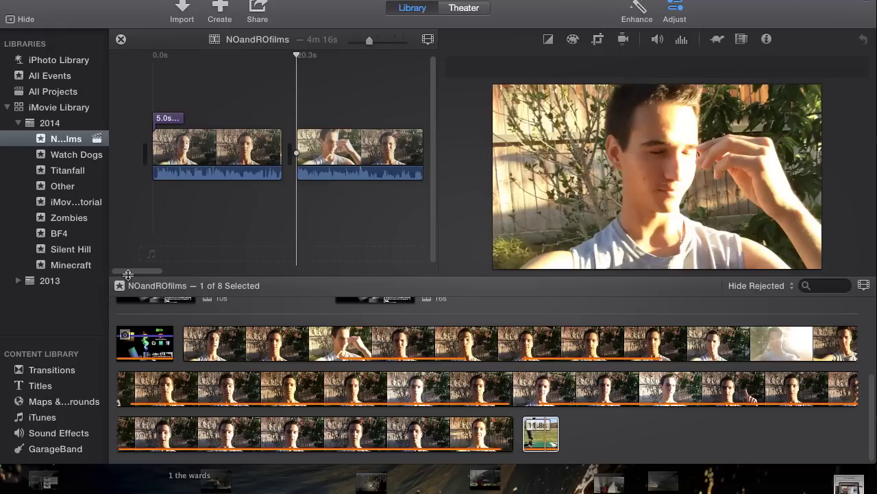
pyautogui.moveTo(130, 274)
pyautogui.mouseDown()
pyautogui.moveTo(402, 263)
pyautogui.moveTo(144, 269)
pyautogui.mouseUp()
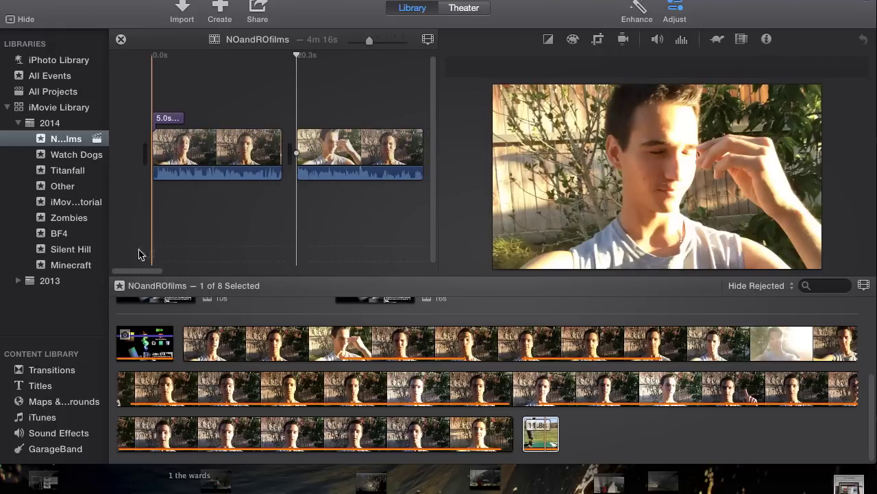
pyautogui.click(553, 337)
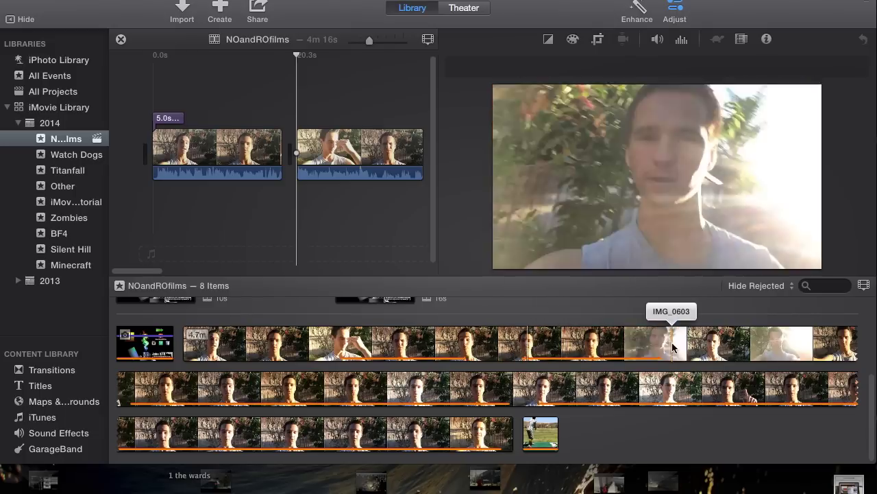
pyautogui.moveTo(394, 331); pyautogui.dragTo(432, 334)
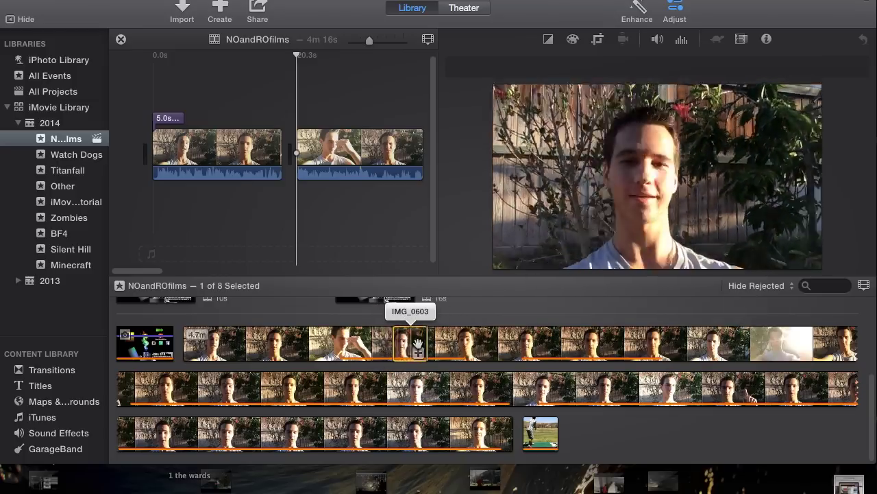
pyautogui.click(363, 350)
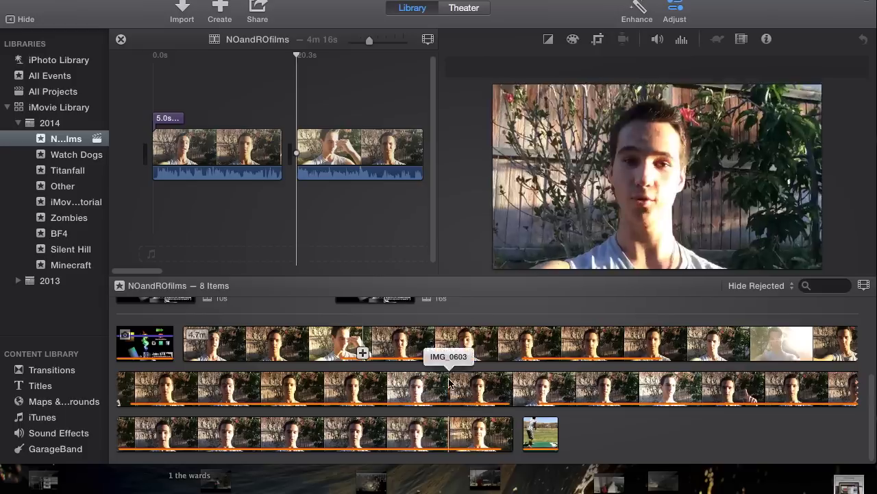
# Examine the end of the timeline around the logo clip and the golf clip that follows it
pyautogui.moveTo(157, 272); pyautogui.dragTo(433, 271)
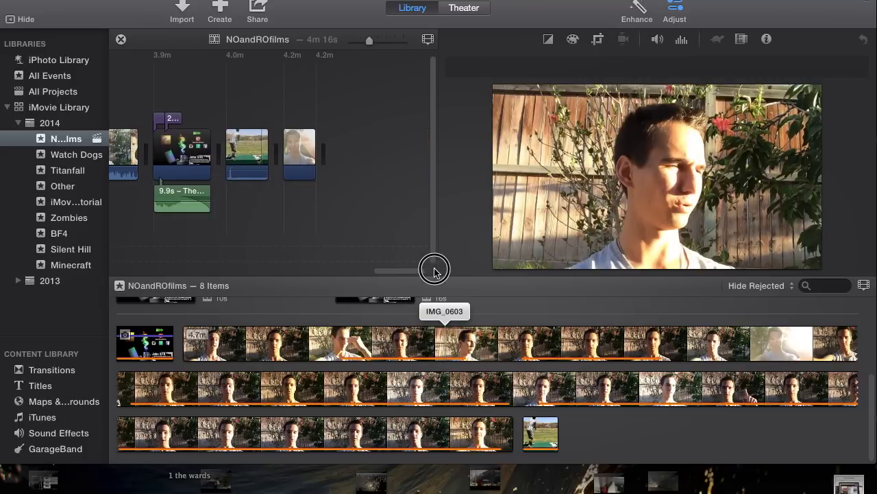
pyautogui.click(224, 103)
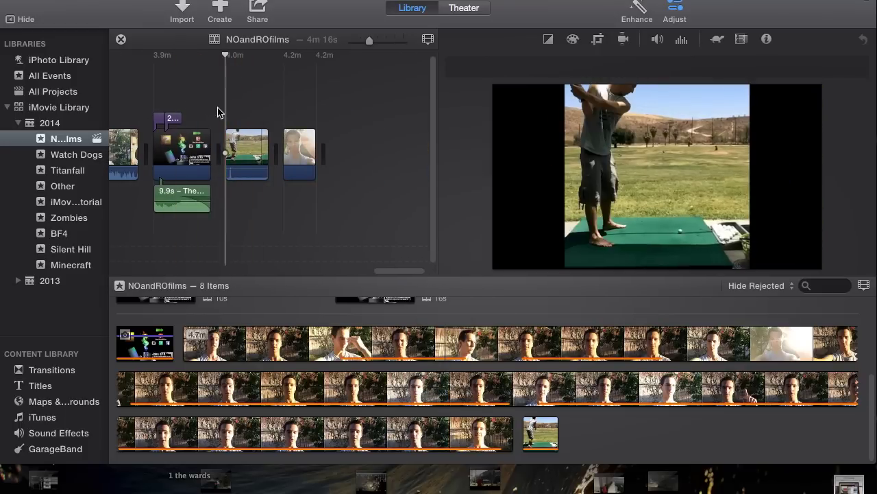
pyautogui.click(238, 120)
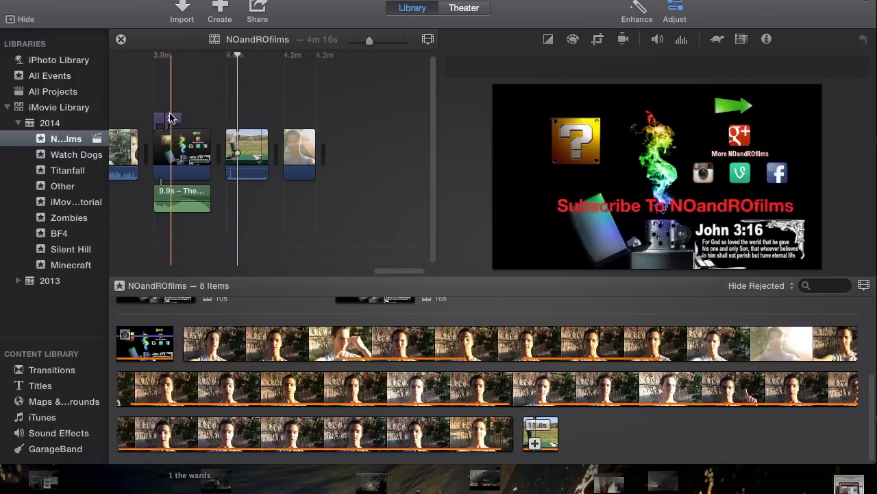
pyautogui.moveTo(388, 269); pyautogui.dragTo(370, 264)
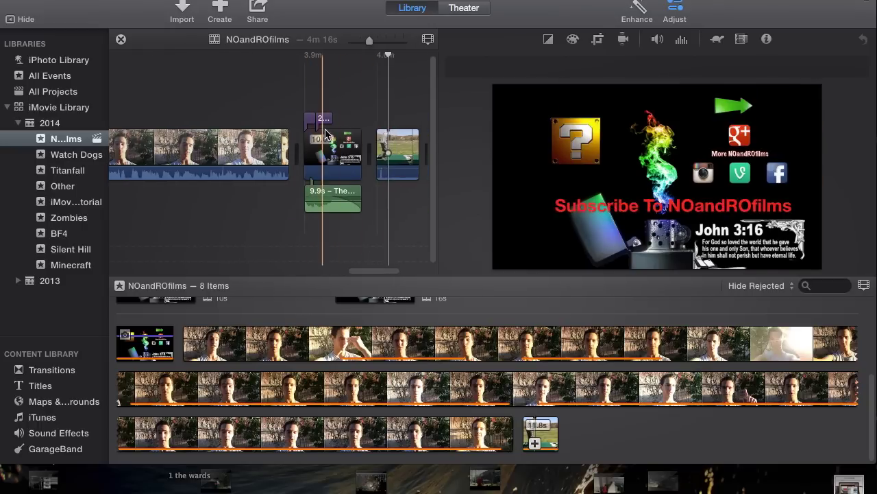
# Skim the long IMG_0603 clips on either side of the 2.0m mark, then return to the start of the timeline
pyautogui.moveTo(377, 269); pyautogui.dragTo(271, 268)
pyautogui.click(297, 116)
pyautogui.click(313, 118)
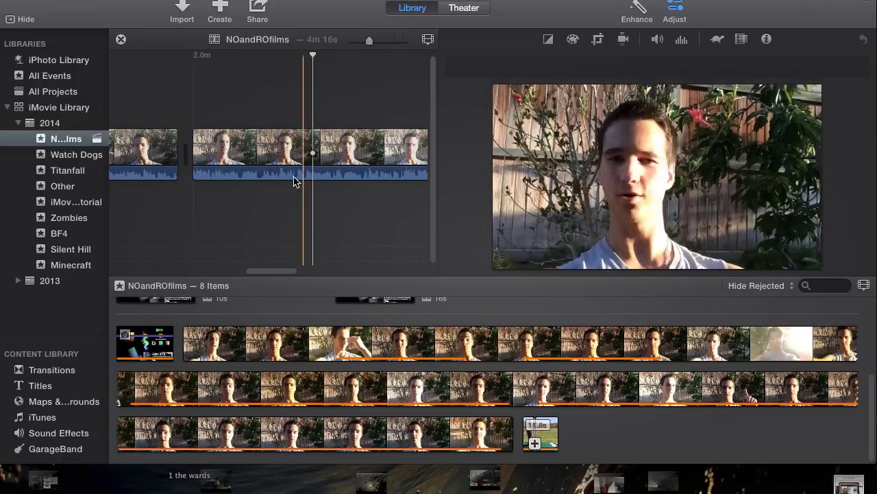
pyautogui.moveTo(286, 270); pyautogui.dragTo(251, 268)
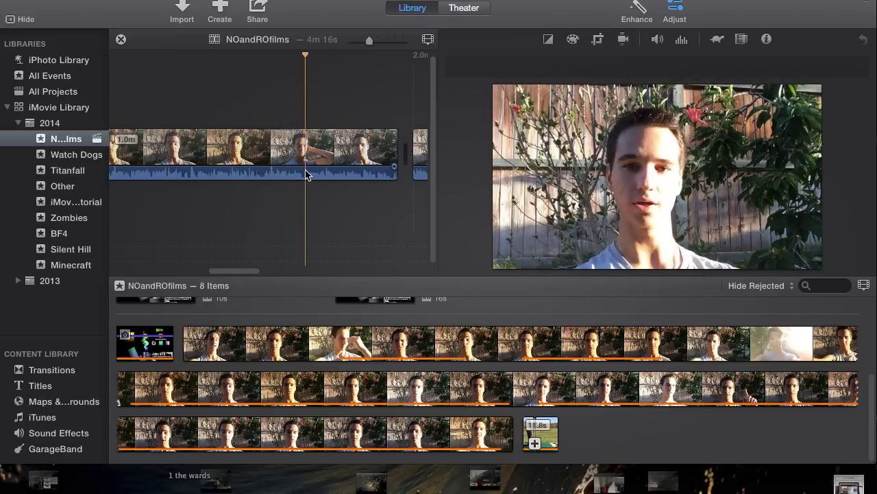
pyautogui.moveTo(249, 268); pyautogui.dragTo(427, 255)
pyautogui.moveTo(382, 275); pyautogui.dragTo(109, 224)
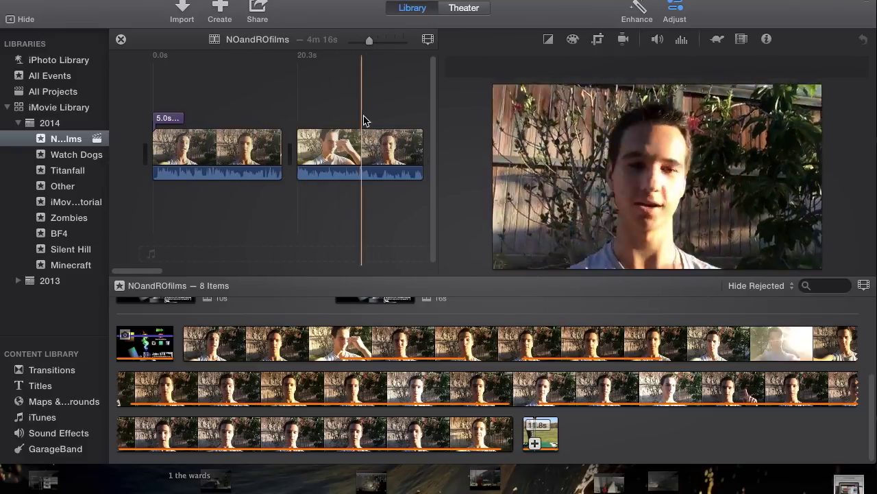
# Review the IMG_0603 clips from the 40.2s mark to beyond the 2.0m mark, checking the cuts between them
pyautogui.moveTo(153, 269); pyautogui.dragTo(246, 266)
pyautogui.click(249, 114)
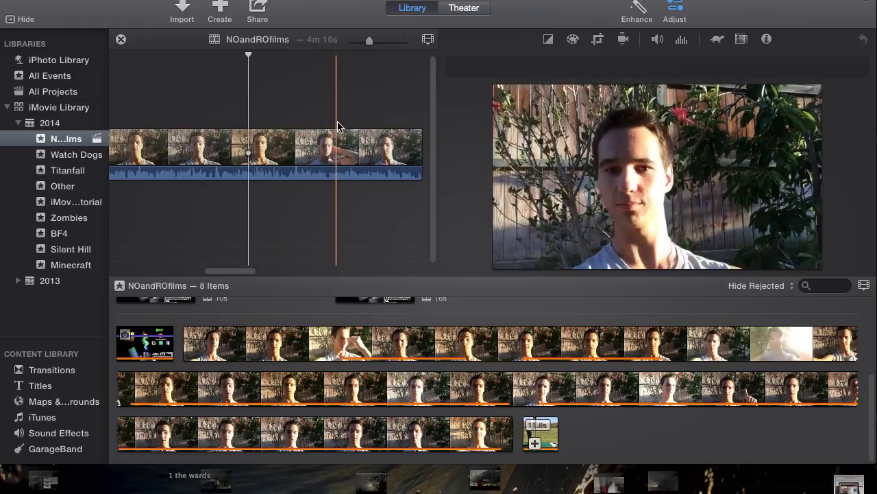
pyautogui.moveTo(245, 272); pyautogui.dragTo(306, 259)
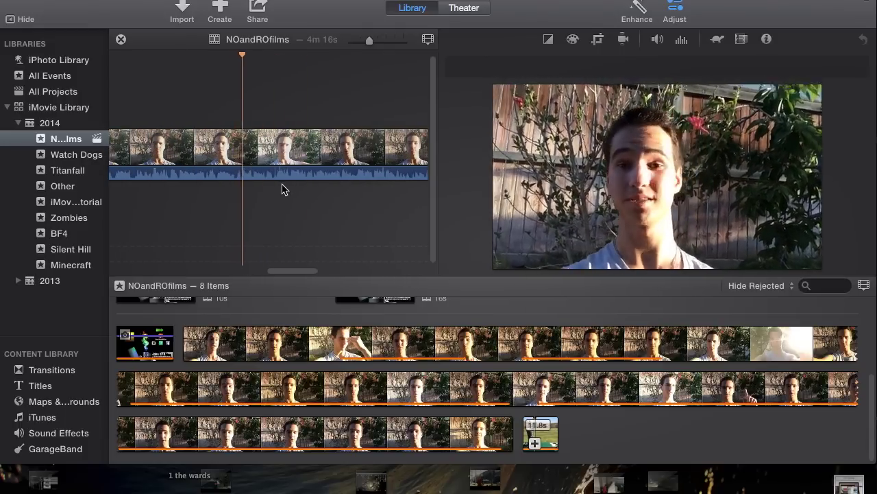
pyautogui.moveTo(297, 275)
pyautogui.mouseDown()
pyautogui.moveTo(388, 265)
pyautogui.moveTo(198, 267)
pyautogui.mouseUp()
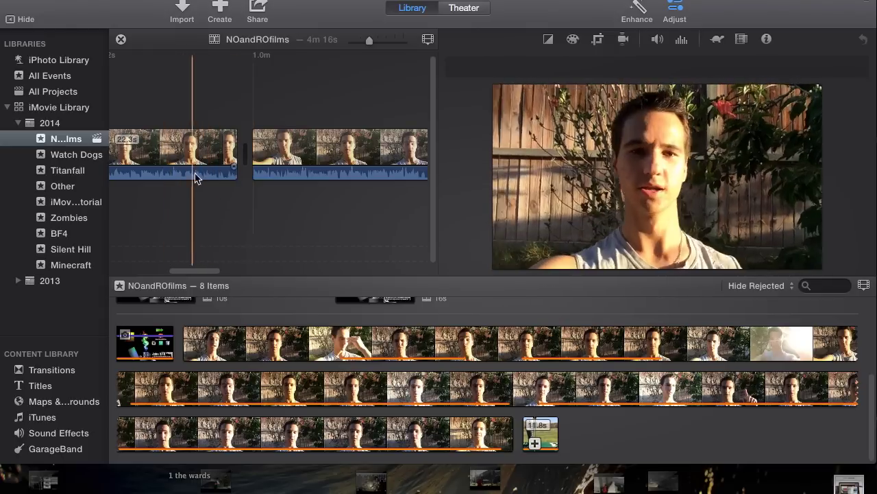
pyautogui.moveTo(218, 271); pyautogui.dragTo(246, 271)
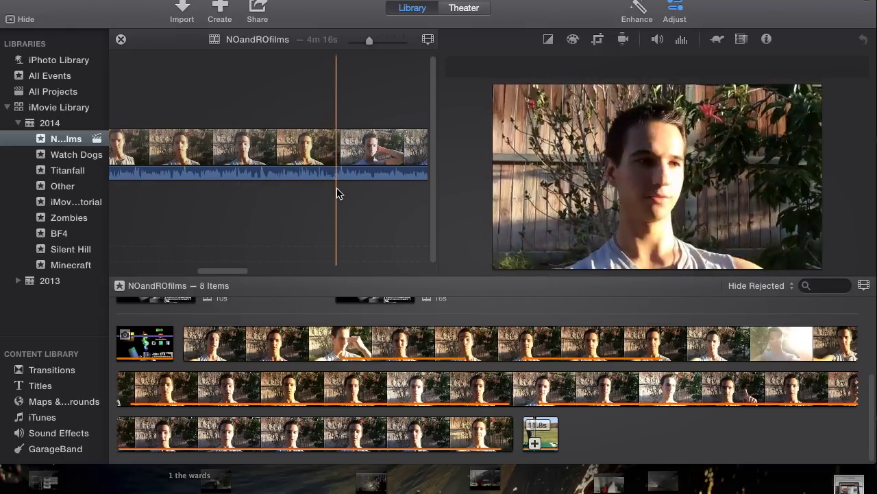
pyautogui.moveTo(230, 273); pyautogui.dragTo(181, 270)
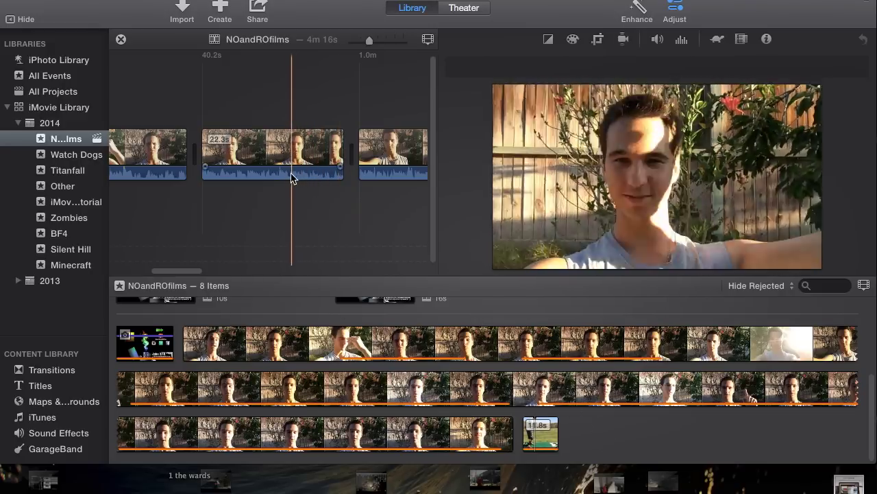
pyautogui.moveTo(195, 270); pyautogui.dragTo(230, 264)
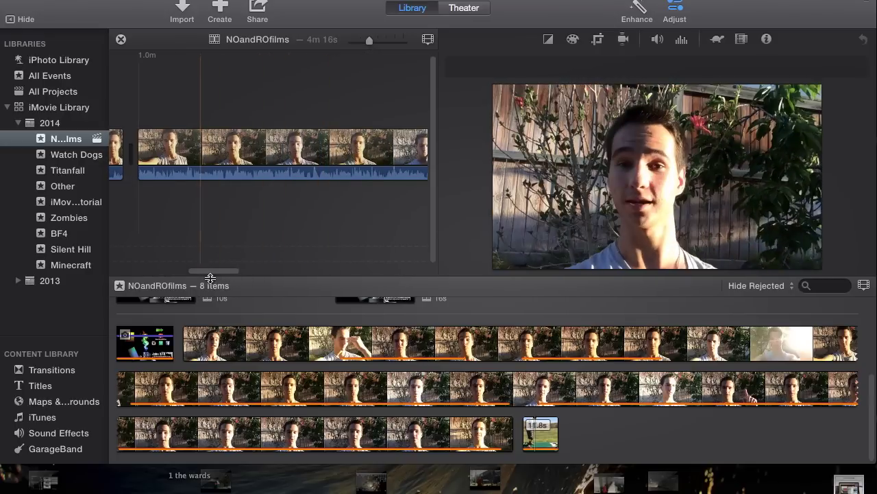
pyautogui.moveTo(215, 278); pyautogui.dragTo(172, 271)
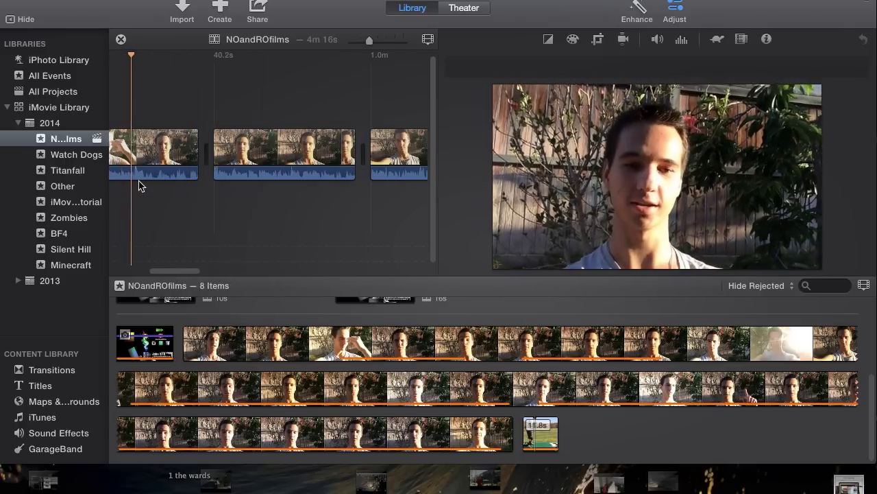
# Preview the timeline from the end of the 40.2s clip up to the cut at the 2.0m mark
pyautogui.click(318, 179)
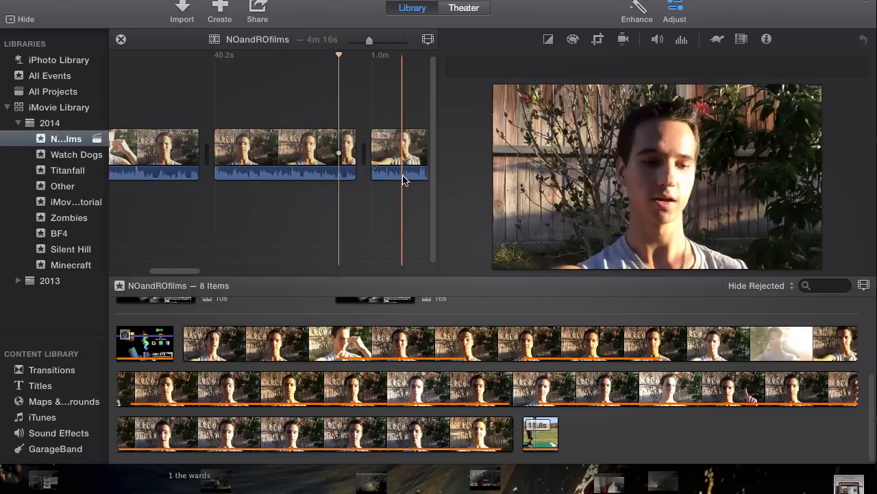
pyautogui.moveTo(174, 272); pyautogui.dragTo(231, 274)
pyautogui.hscroll(-2, 221, 200)
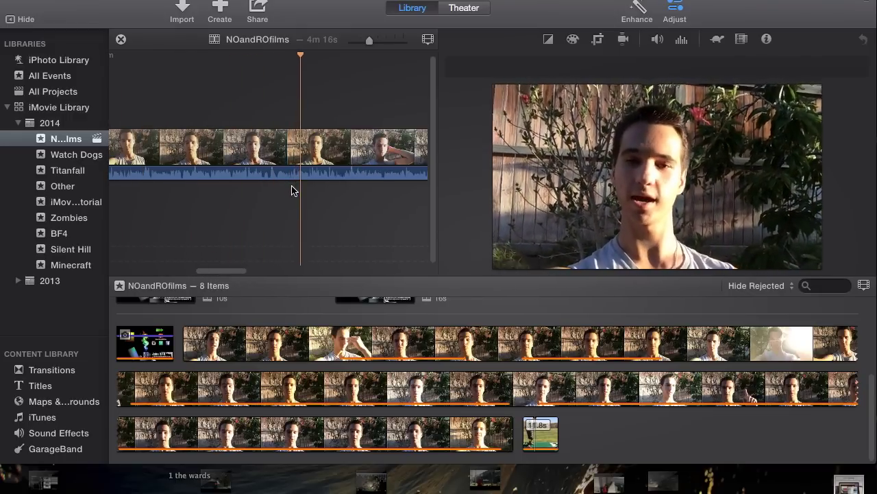
pyautogui.moveTo(235, 275); pyautogui.dragTo(258, 275)
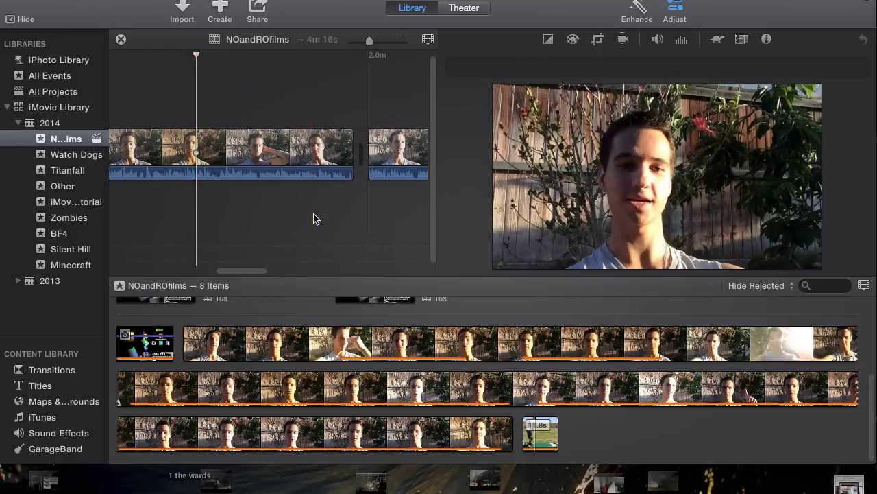
pyautogui.moveTo(219, 273); pyautogui.dragTo(246, 271)
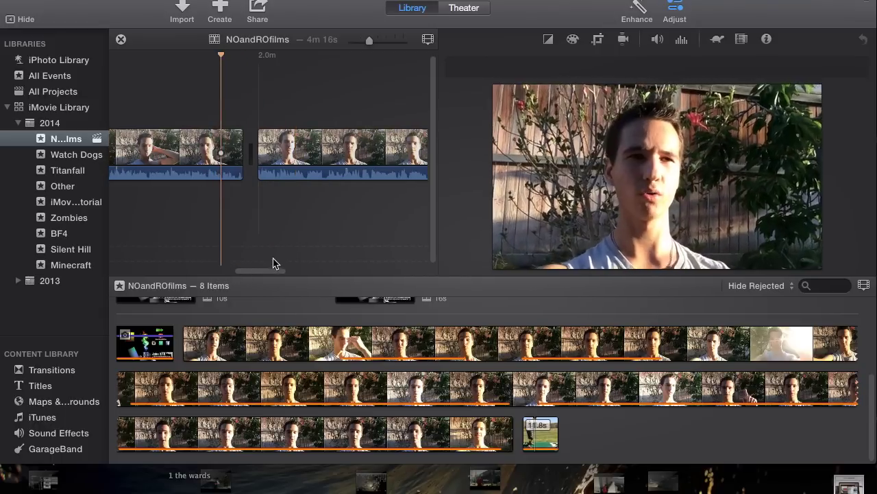
# Add the desktop picture of the Mac screens as a cutaway above the IMG_0603 clip after the 2.0m mark, lengthened to about 9.9 s
pyautogui.moveTo(266, 271); pyautogui.dragTo(278, 274)
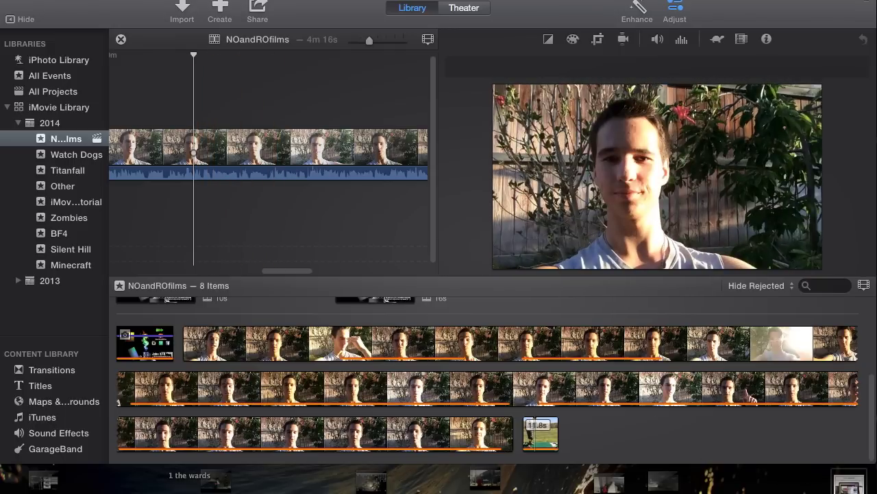
pyautogui.moveTo(283, 483); pyautogui.dragTo(204, 96)
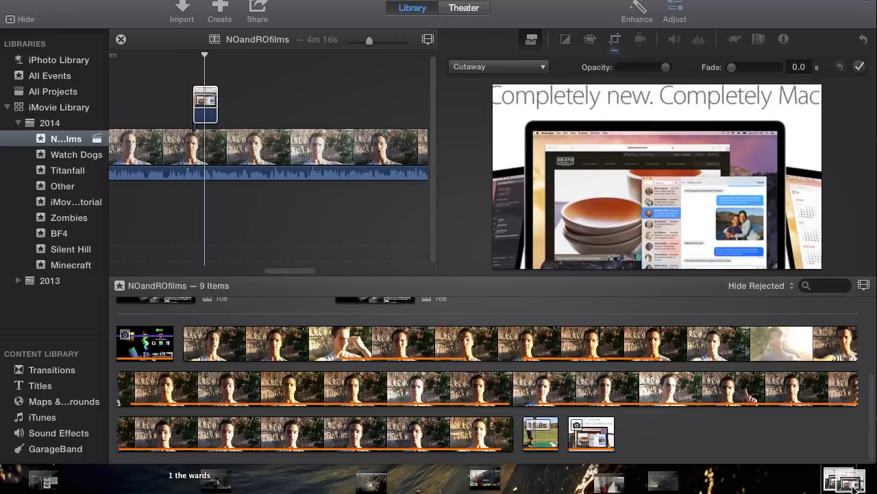
pyautogui.click(206, 102)
pyautogui.moveTo(209, 101); pyautogui.dragTo(254, 102)
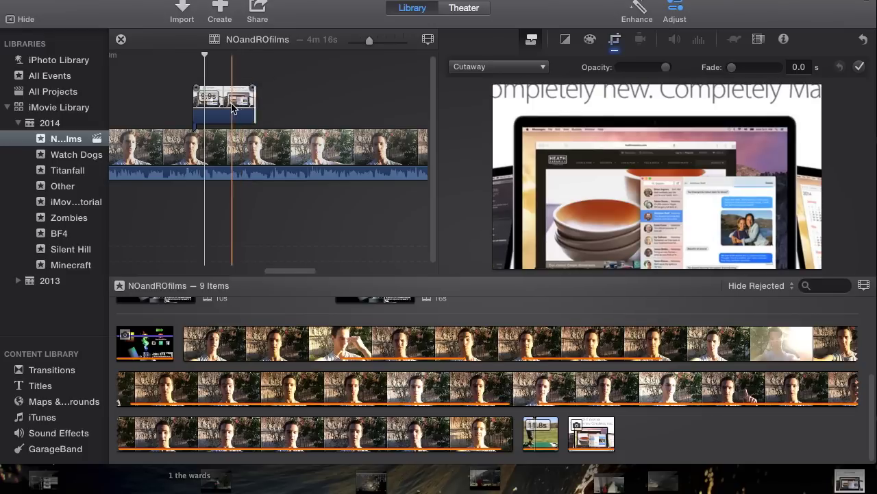
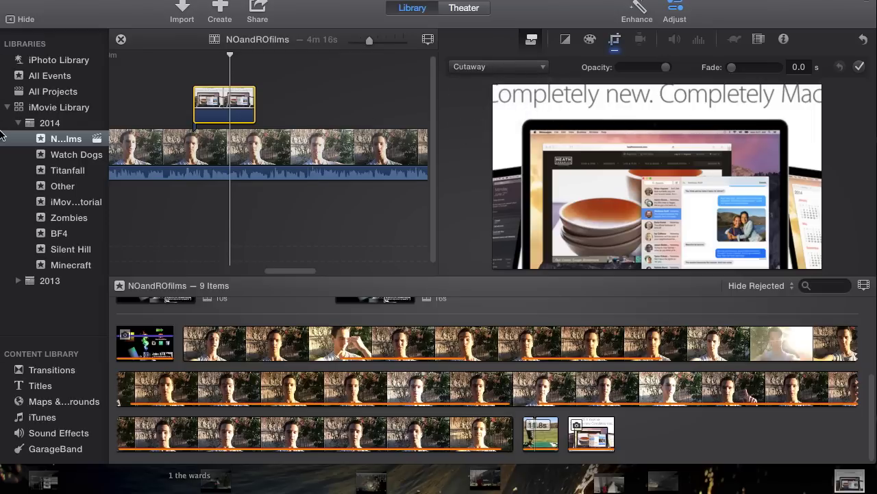
# Change the overlay style of the Mac screens picture above the IMG_0603 clip to Picture in Picture
pyautogui.press('Down')
pyautogui.press('Down')
pyautogui.press('Down')
pyautogui.press('space')
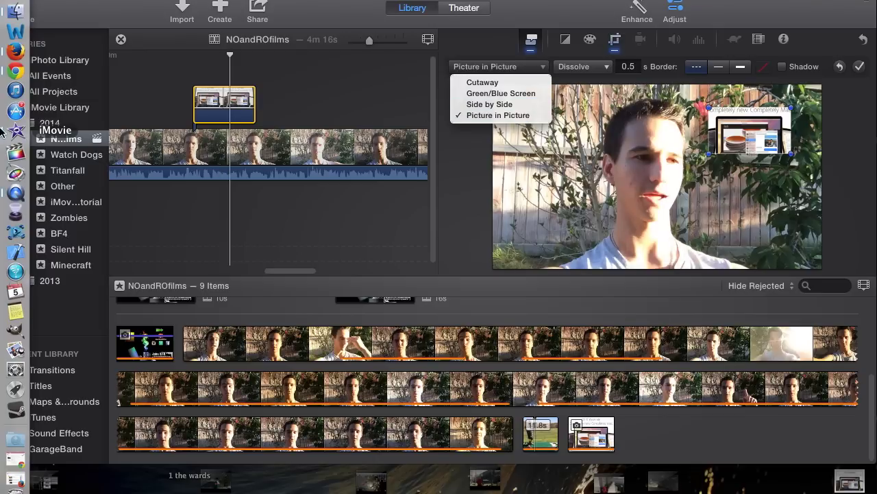
pyautogui.click(394, 100)
pyautogui.click(517, 70)
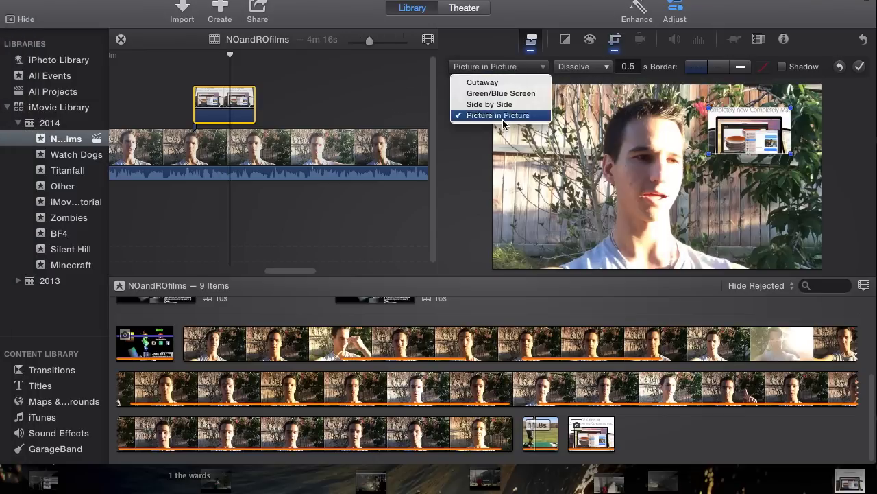
pyautogui.click(502, 116)
# Give the inset picture a thick border and colour it white
pyautogui.click(741, 67)
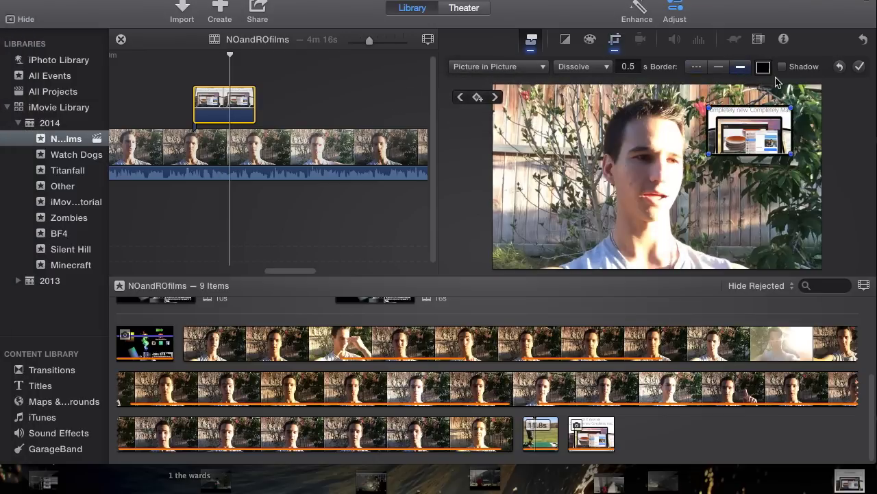
pyautogui.click(763, 67)
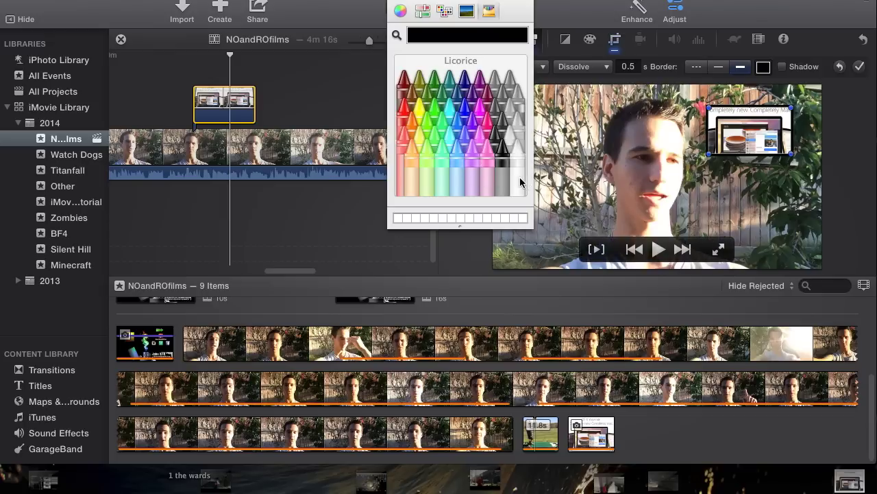
pyautogui.click(523, 183)
pyautogui.click(394, 1)
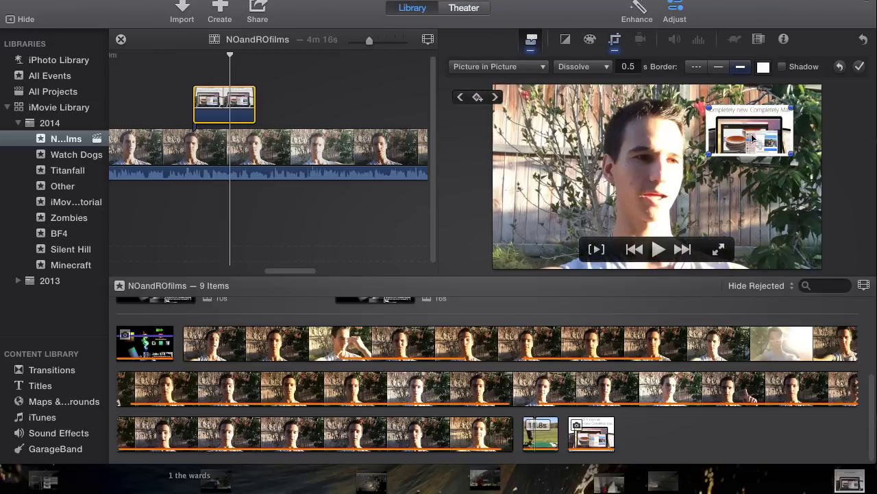
# Try the thin border on the inset picture, set the border colour to black, and finish with the thick border
pyautogui.click(720, 67)
pyautogui.click(763, 67)
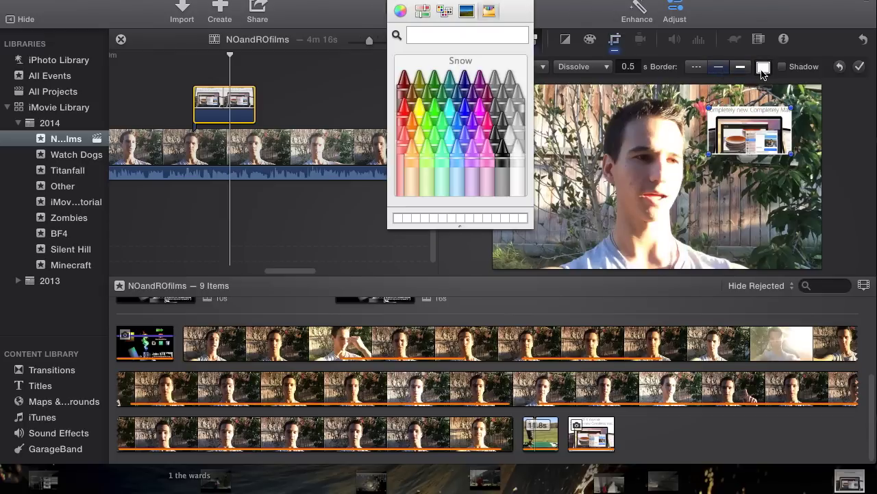
pyautogui.click(505, 169)
pyautogui.click(395, 1)
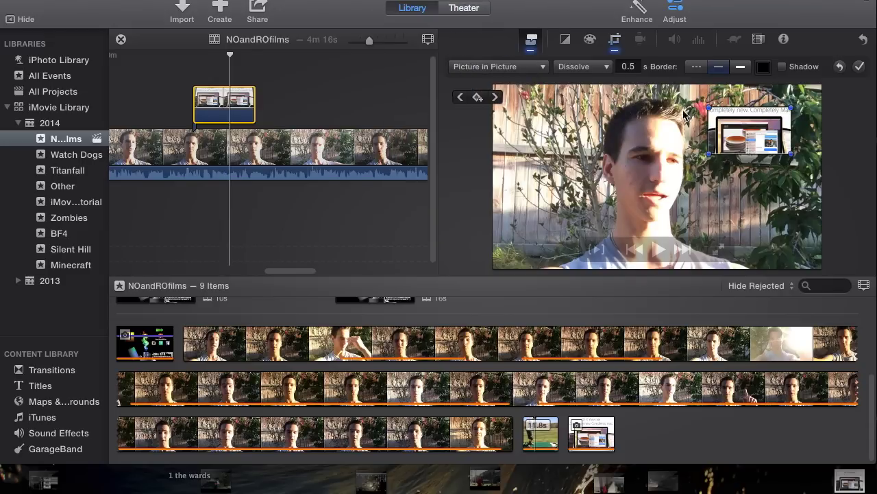
pyautogui.click(741, 68)
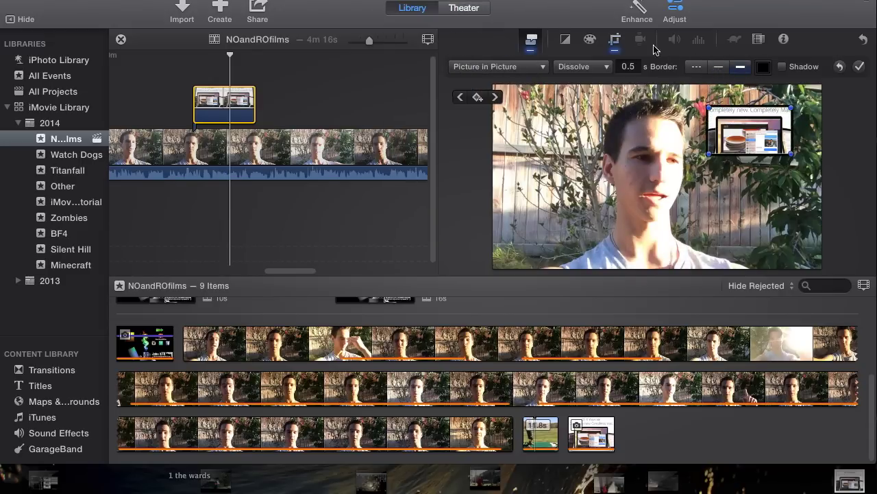
# Set the inset picture's cropping to Crop to Fill, framing its upper part with the OS X Yosemite heading, and apply it
pyautogui.click(615, 39)
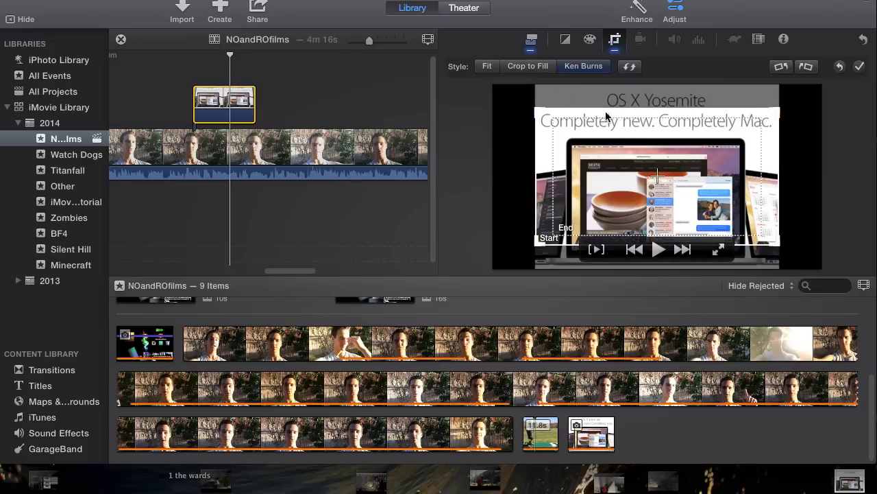
pyautogui.click(529, 66)
pyautogui.moveTo(679, 168); pyautogui.dragTo(685, 152)
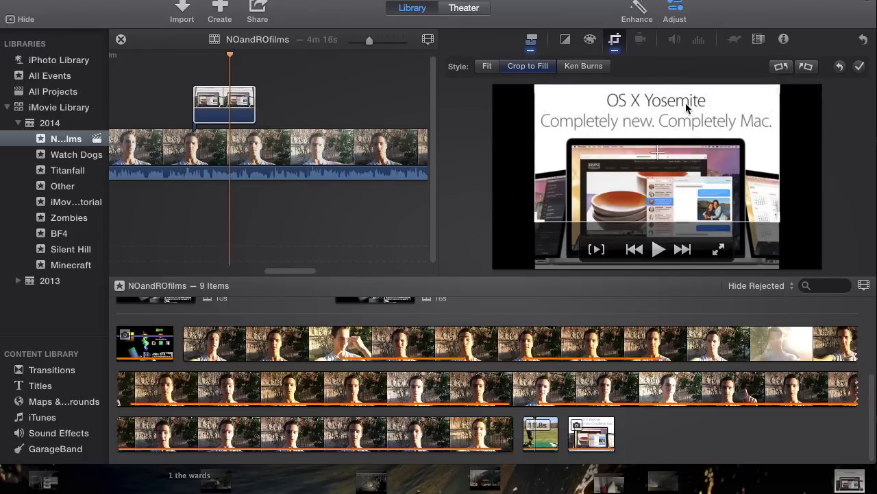
pyautogui.click(861, 70)
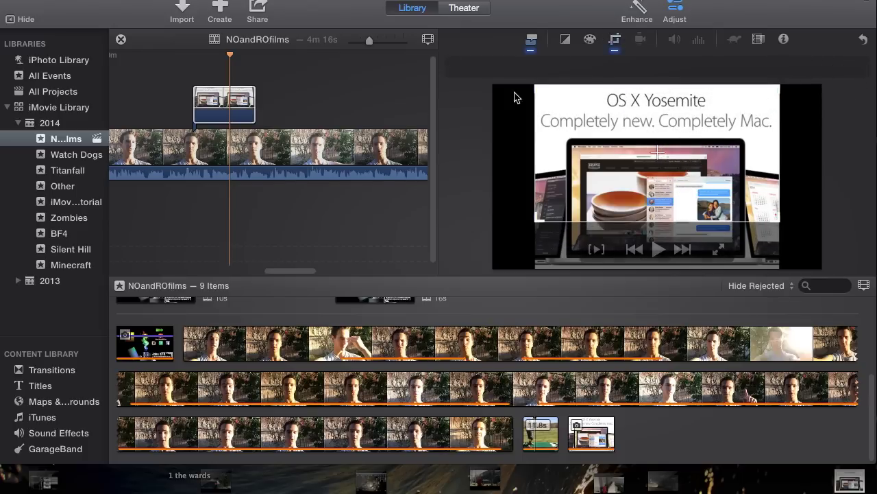
# Play the timeline from the second half of the inset picture to past its end to check the overlay
pyautogui.click(325, 74)
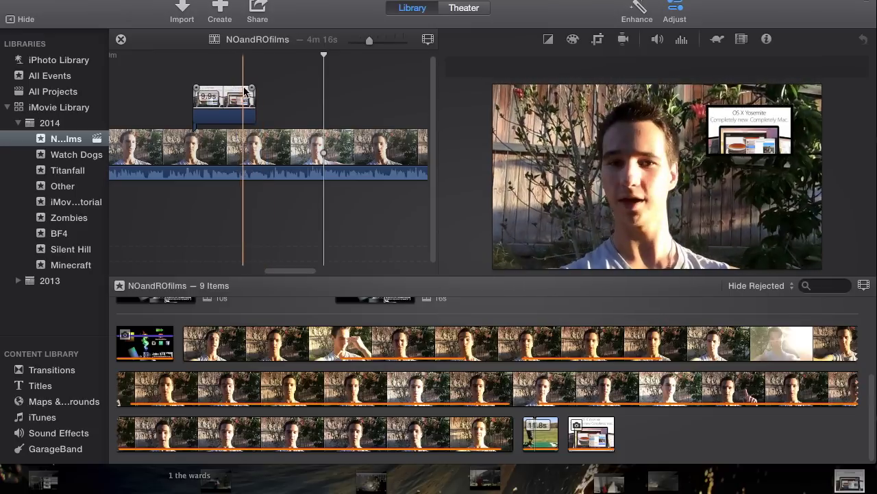
pyautogui.click(247, 102)
pyautogui.press('space')
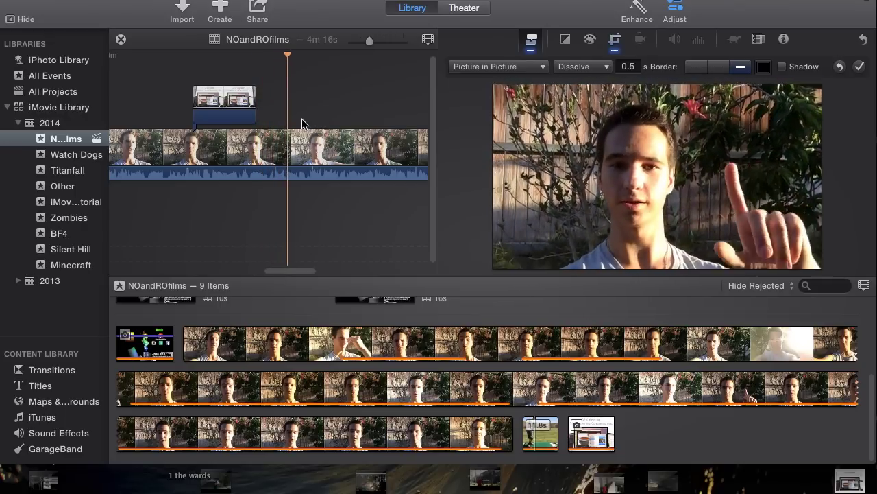
pyautogui.press('space')
# Extend the end of the inset picture so it lasts about 25.7 s, and play the footage under it
pyautogui.click(217, 104)
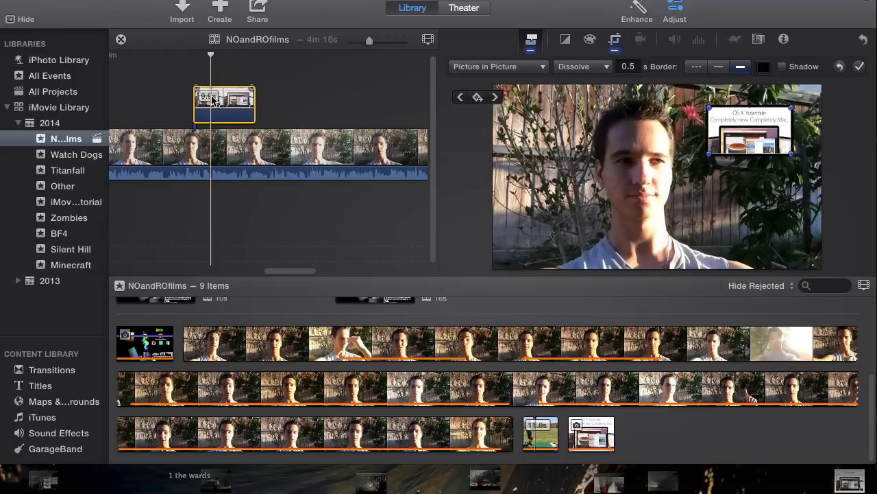
pyautogui.moveTo(254, 98); pyautogui.dragTo(355, 98)
pyautogui.press('space')
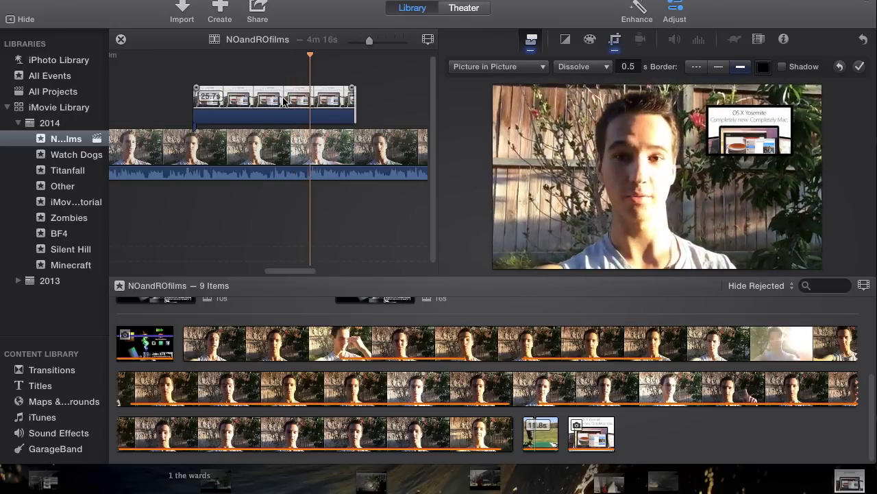
pyautogui.moveTo(765, 129)
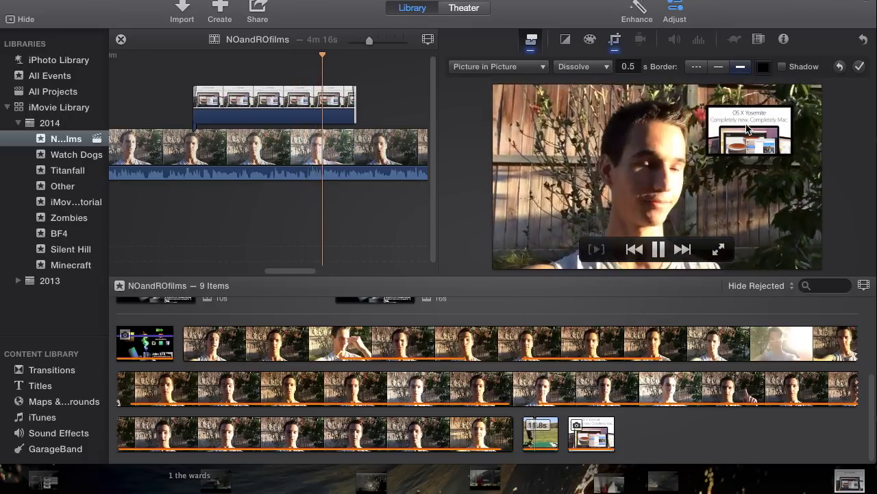
# Trim the beginning of the inset picture so it lasts about 15.0 s
pyautogui.click(265, 112)
pyautogui.moveTo(196, 102); pyautogui.dragTo(264, 102)
pyautogui.click(293, 99)
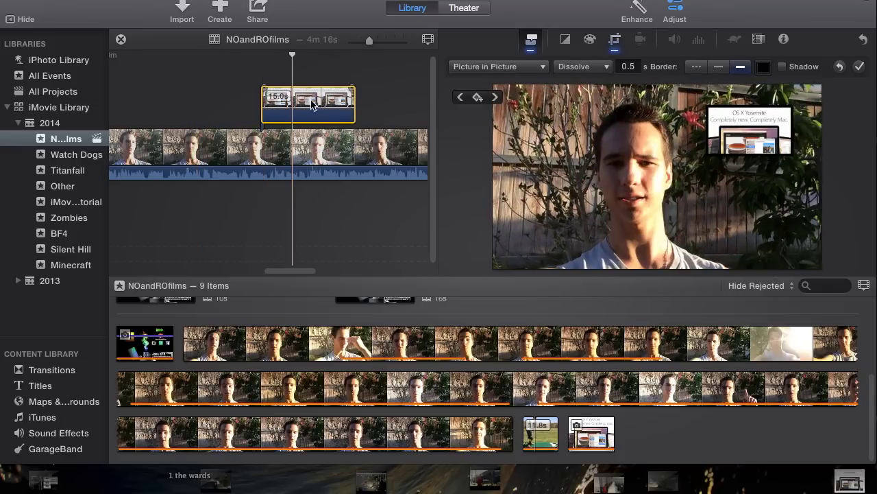
# Enlarge the inset picture to about half the frame width, move it into the frame's upper-right corner, and apply the change
pyautogui.press('space')
pyautogui.press('space')
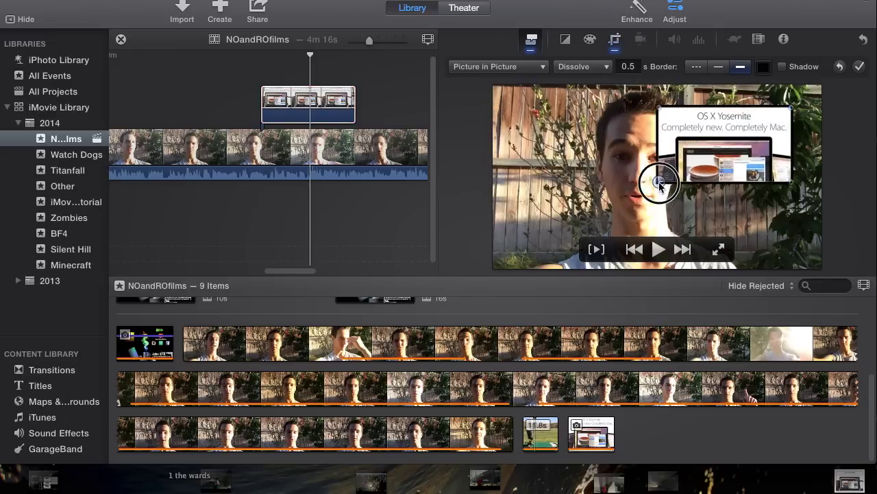
pyautogui.moveTo(740, 170); pyautogui.dragTo(743, 167)
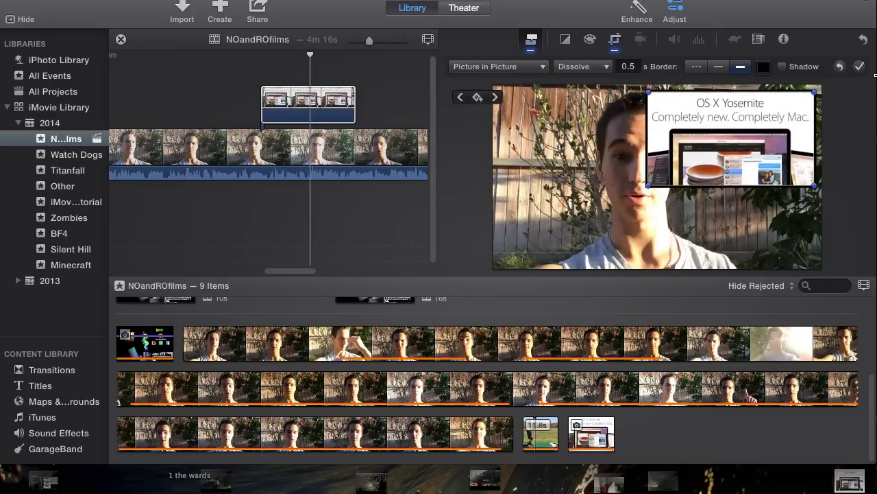
pyautogui.click(859, 67)
# Preview the enlarged inset picture over the IMG_0603 footage, then deselect the overlay
pyautogui.click(329, 97)
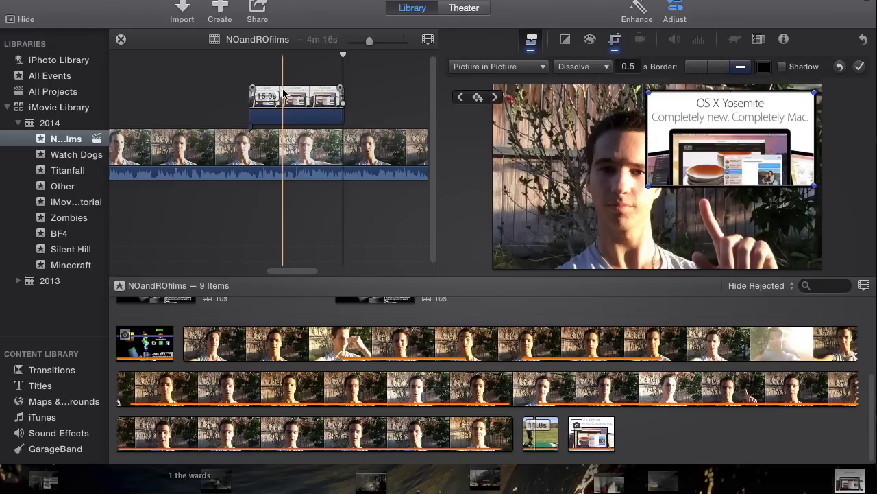
pyautogui.press('space')
pyautogui.press('space')
pyautogui.press('space')
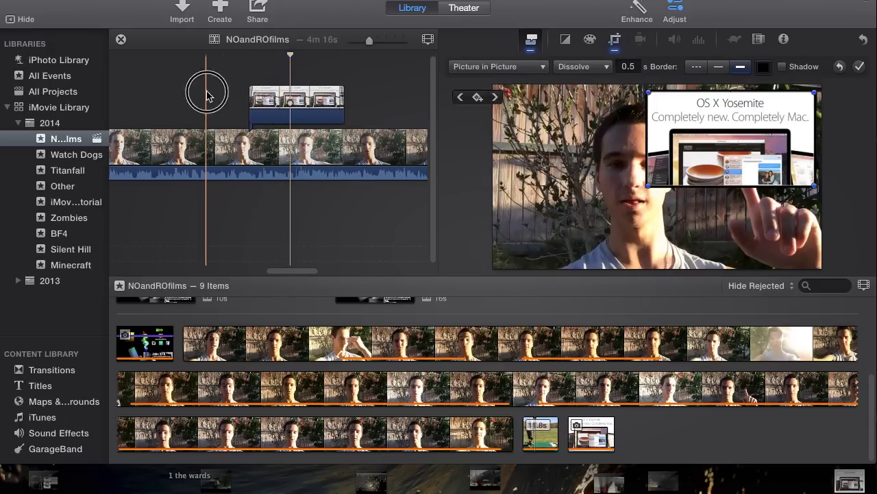
pyautogui.click(207, 99)
# Play the golf clip at the 4.0m mark, then return to the first IMG_0603 clip at the start of the timeline
pyautogui.click(330, 66)
pyautogui.moveTo(331, 64); pyautogui.dragTo(492, 77)
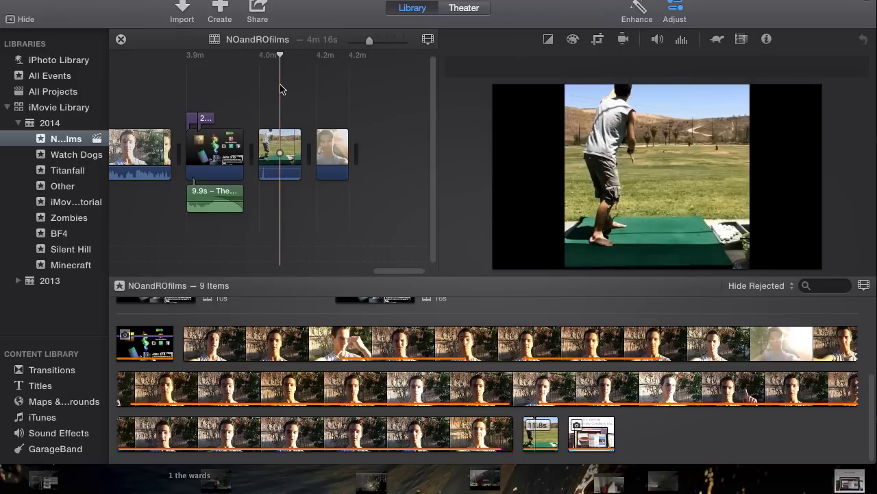
pyautogui.click(261, 118)
pyautogui.press('space')
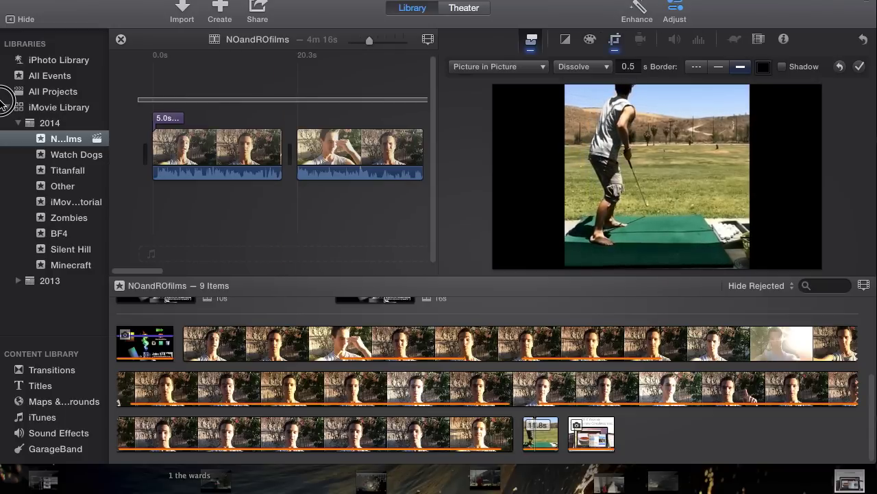
pyautogui.click(211, 83)
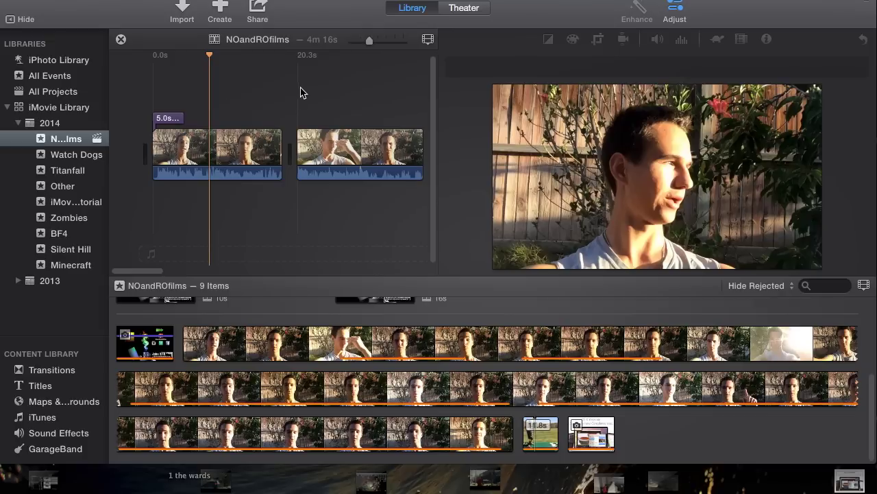